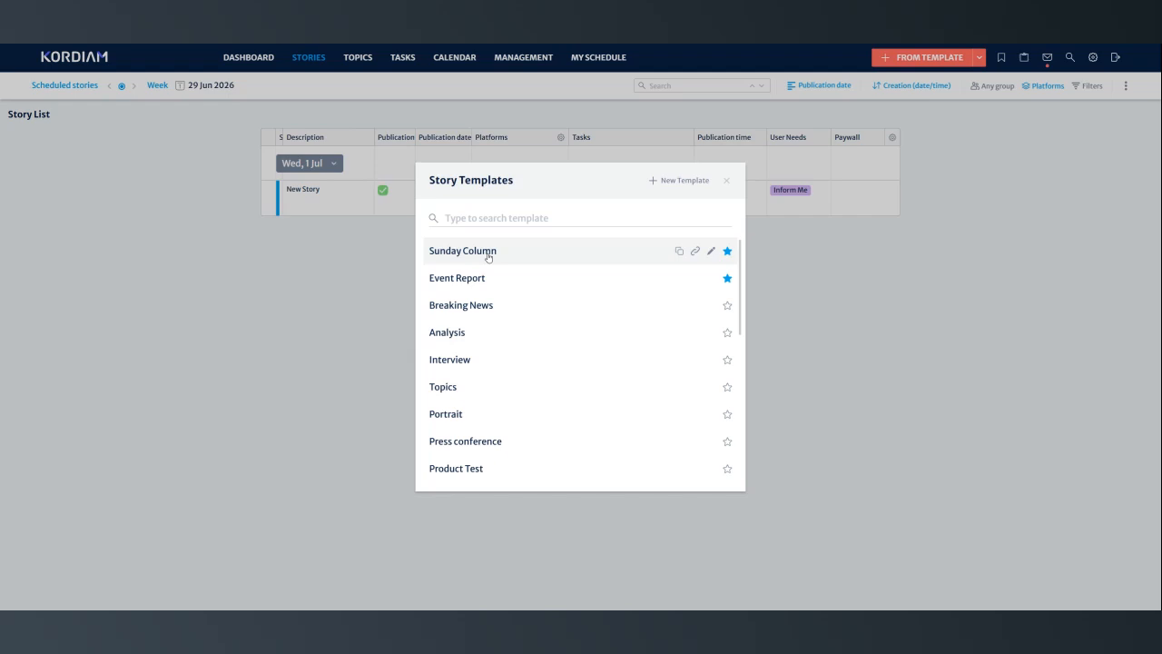
# - Create a story from the Sunday Column template and title it "Sunday Column – for next Sunday"
pyautogui.click(488, 256)
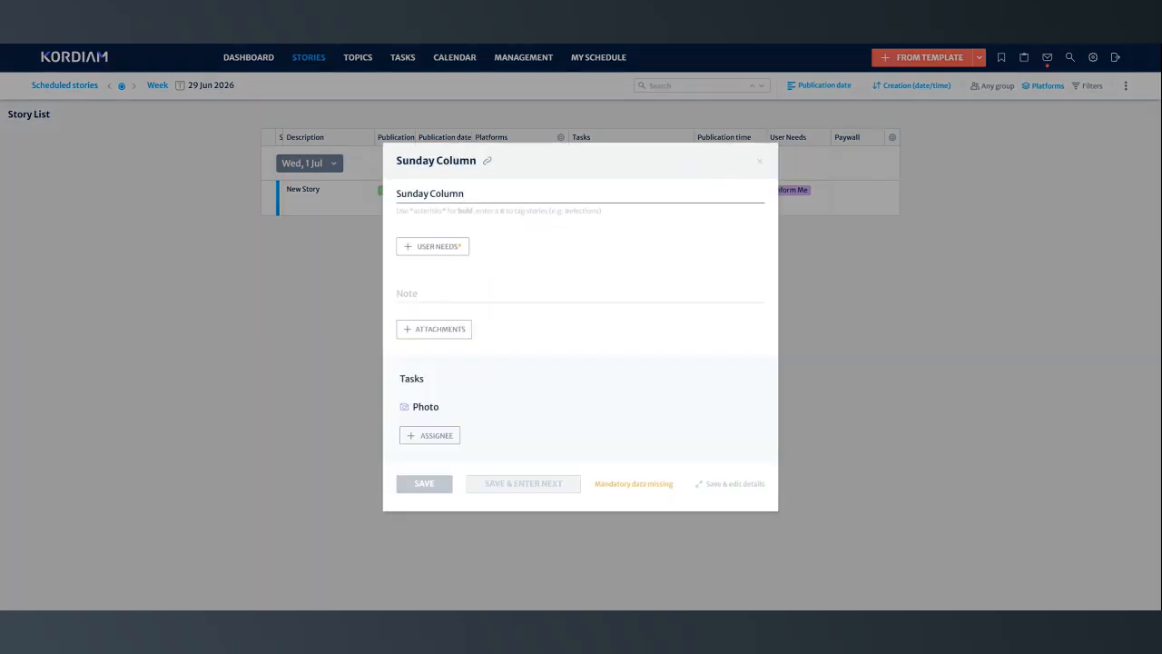
pyautogui.write('for next Sunday')
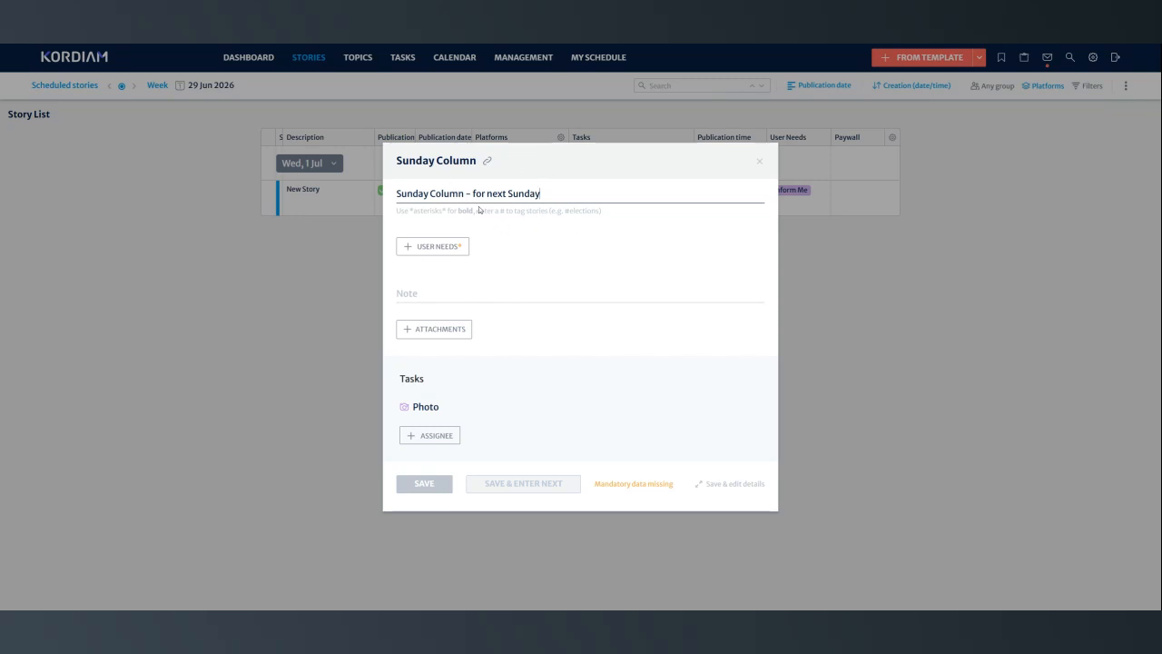
# - Enter "Add some notes" as the story's note and attach the file Test Example.pdf
pyautogui.click(432, 292)
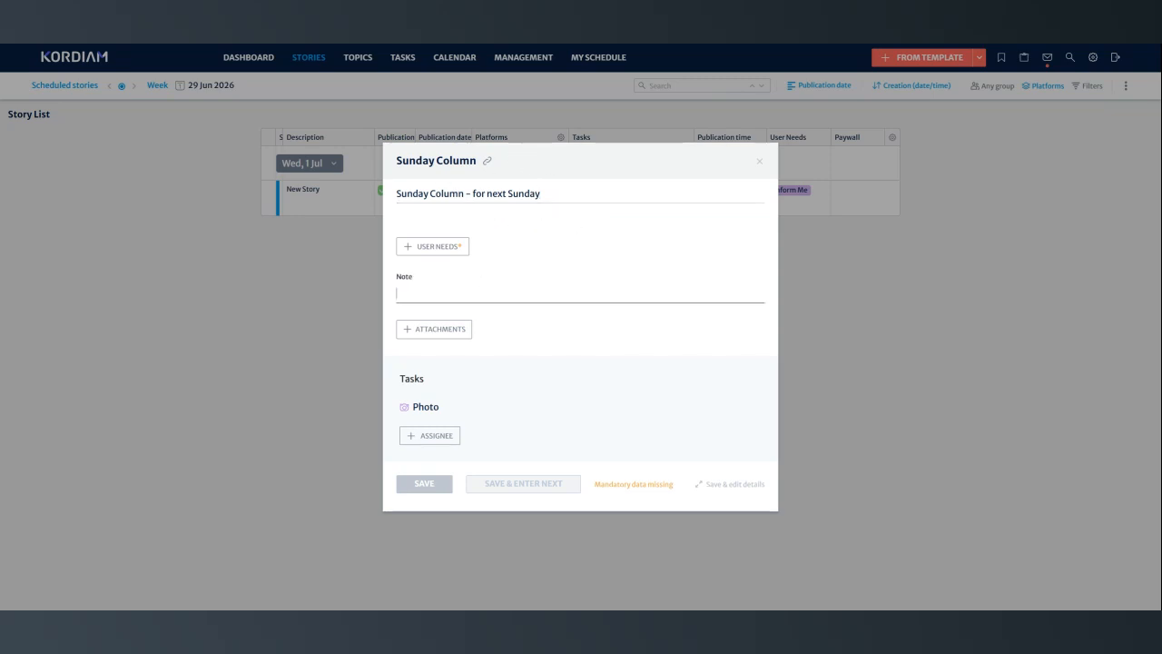
pyautogui.write('Add soome')
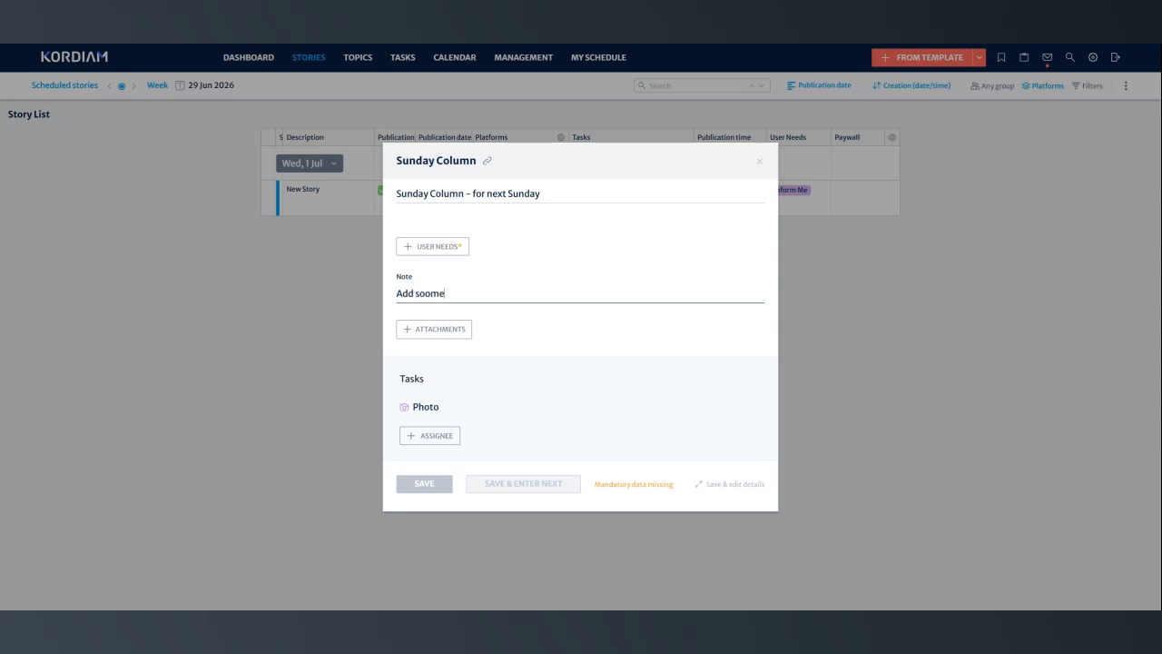
pyautogui.press('BackSpace')
pyautogui.press('BackSpace')
pyautogui.press('BackSpace')
pyautogui.write('me notes')
pyautogui.press('Tab')
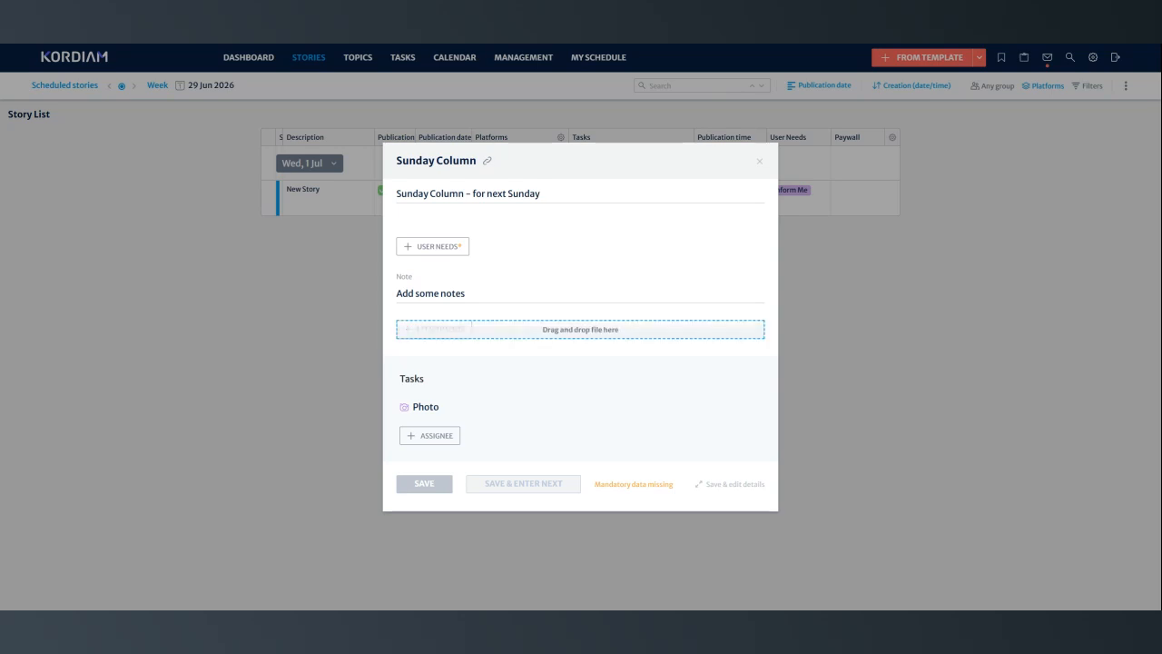
pyautogui.moveTo(581, 329); pyautogui.dragTo(581, 329)
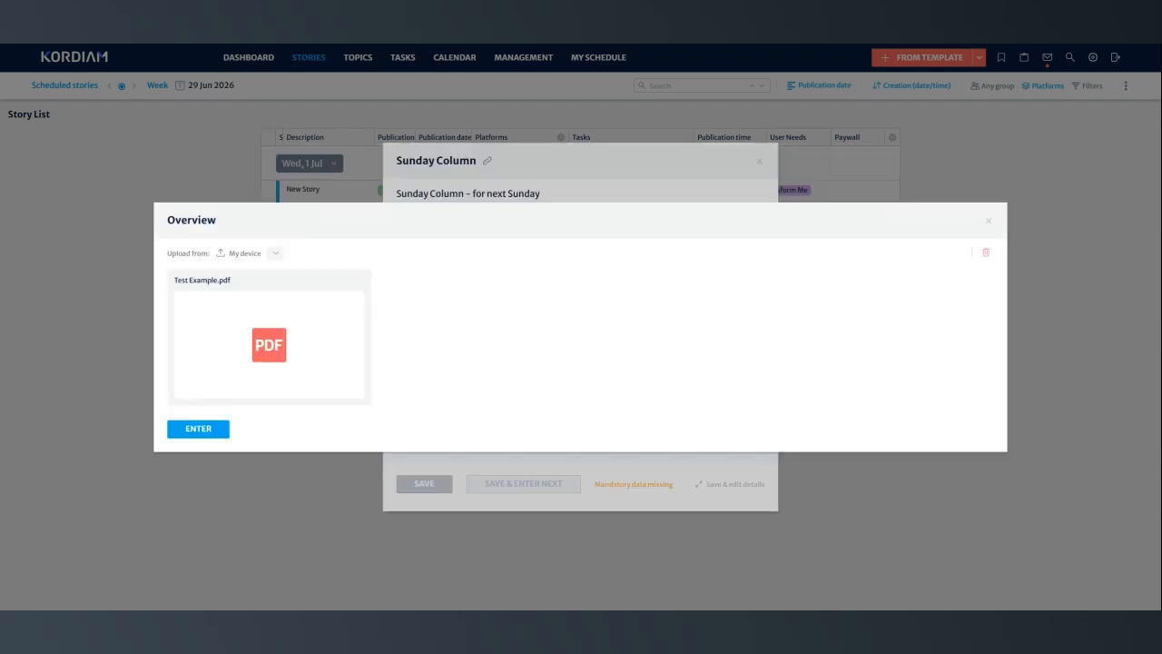
pyautogui.click(201, 425)
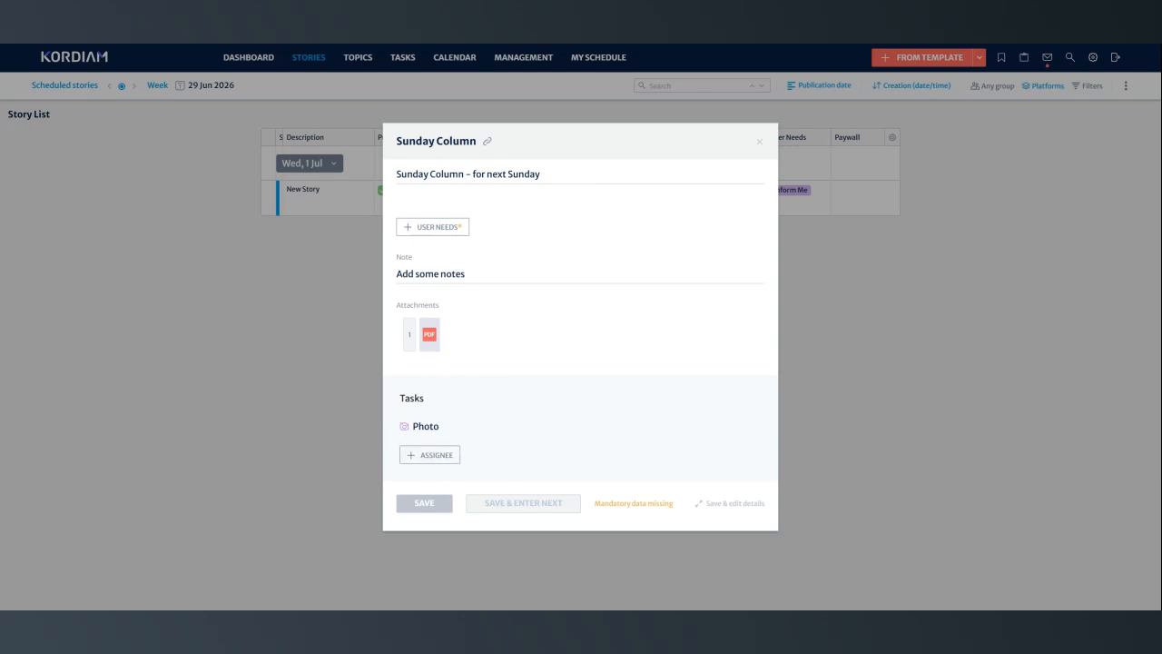
# - Assign a staff member to the Photo task and set the story's User Needs to Educate Me
pyautogui.click(439, 459)
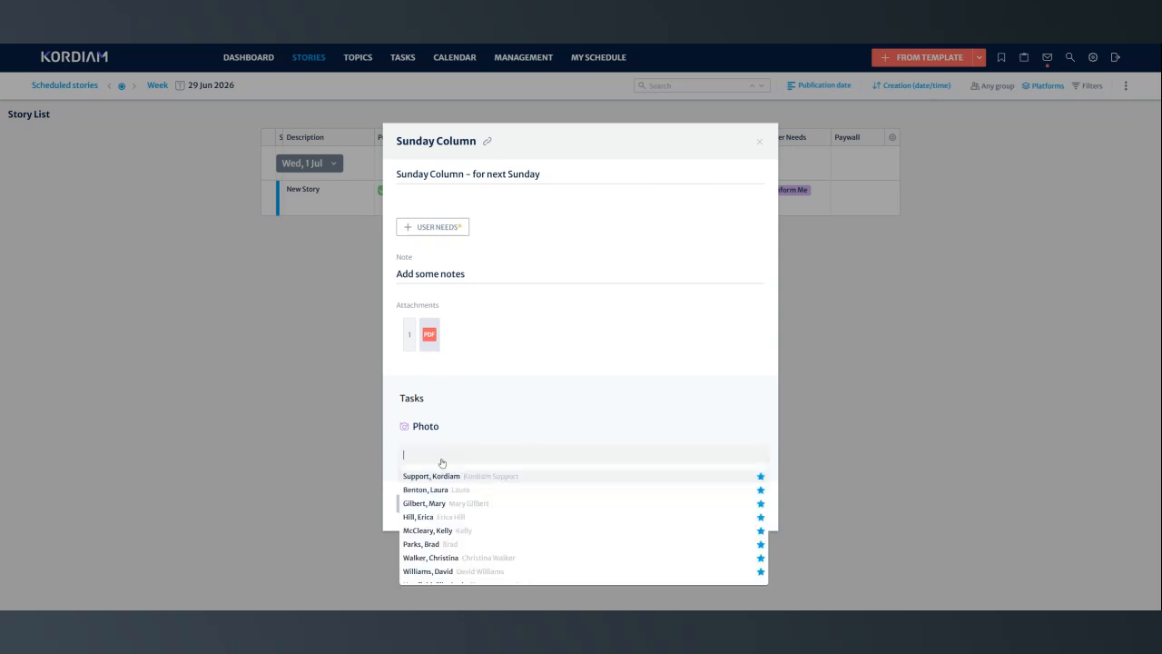
pyautogui.scroll(-2, 444, 522)
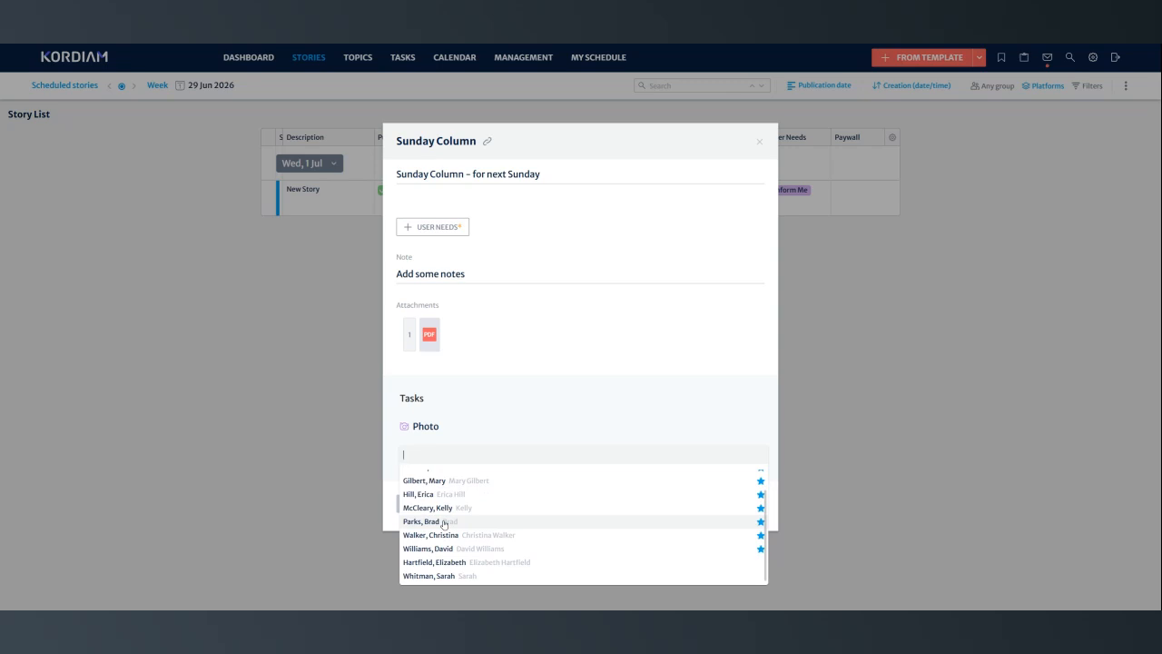
pyautogui.click(429, 536)
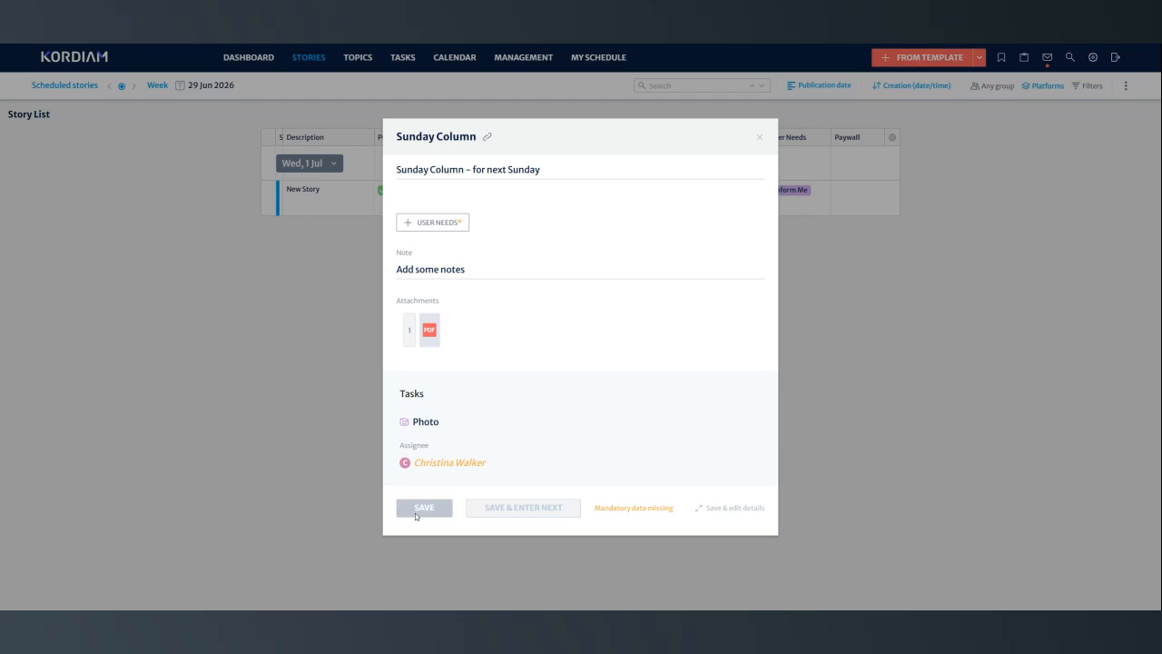
pyautogui.click(438, 226)
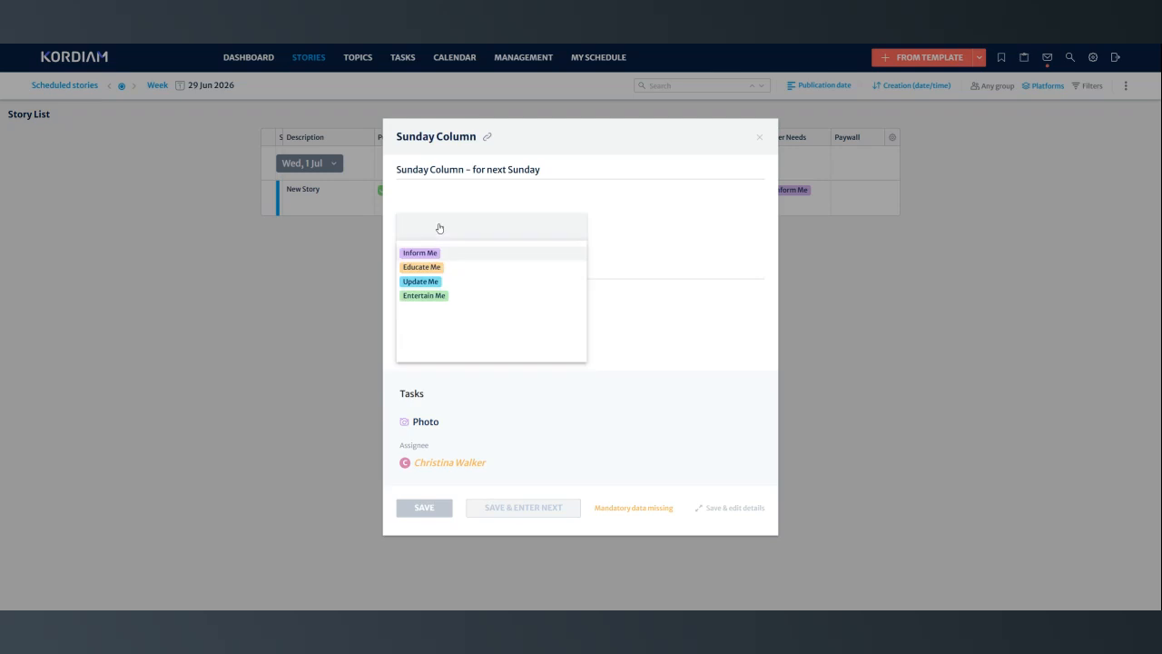
pyautogui.click(415, 267)
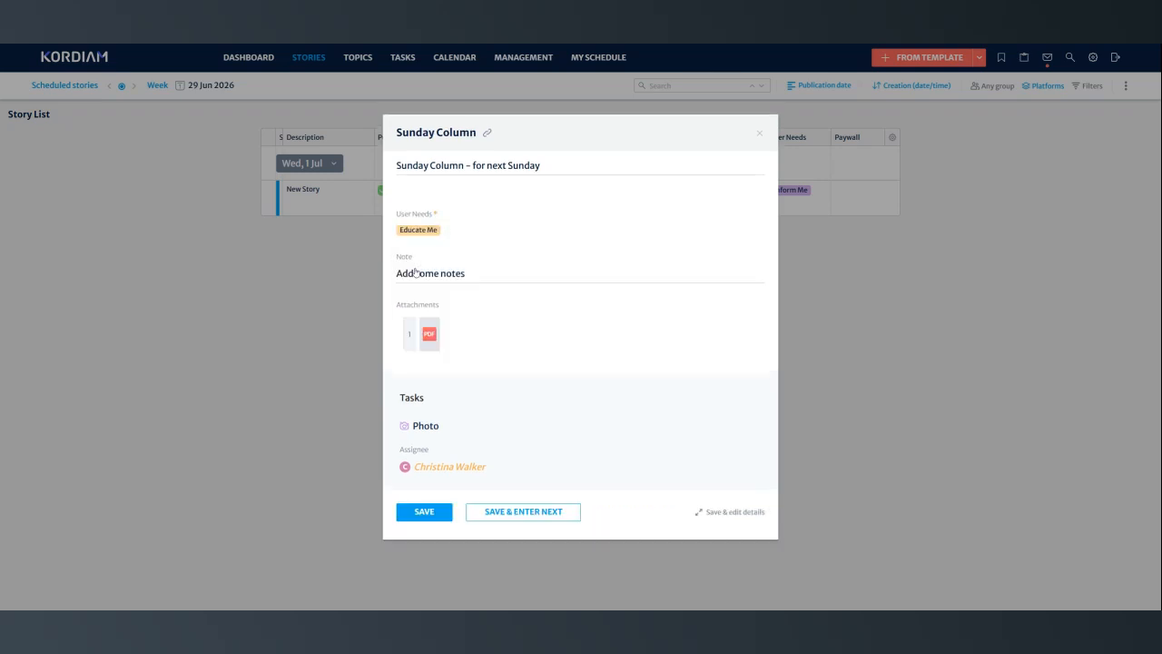
# - Save the Sunday Column story and review the details of its Text task from the story list
pyautogui.click(434, 514)
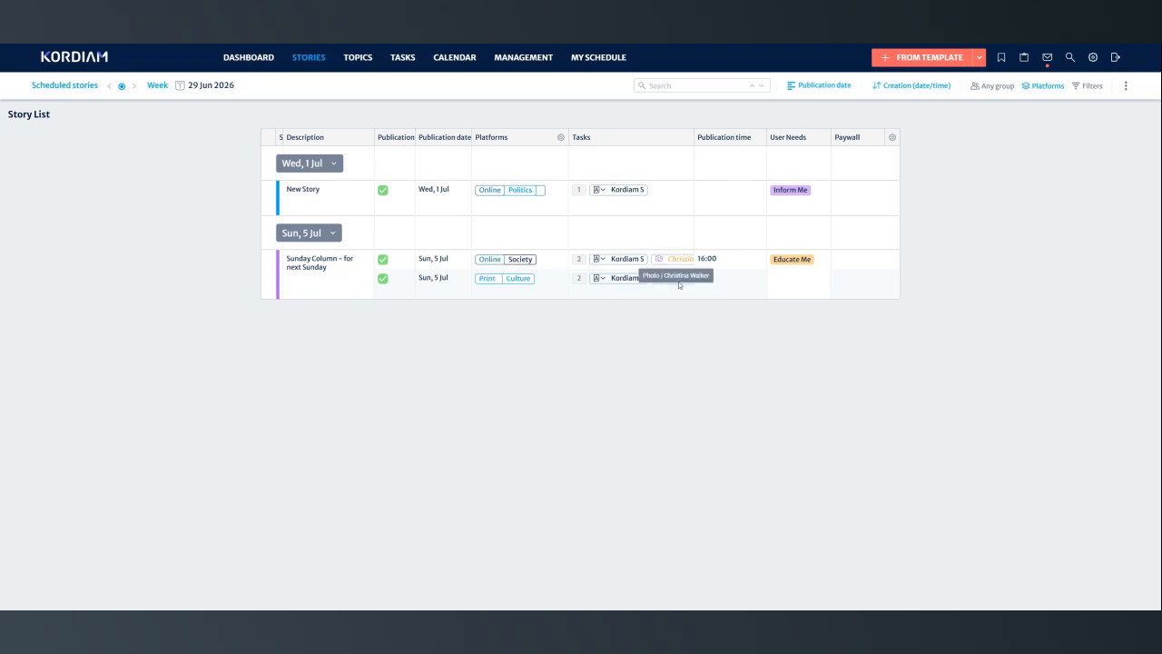
pyautogui.click(623, 262)
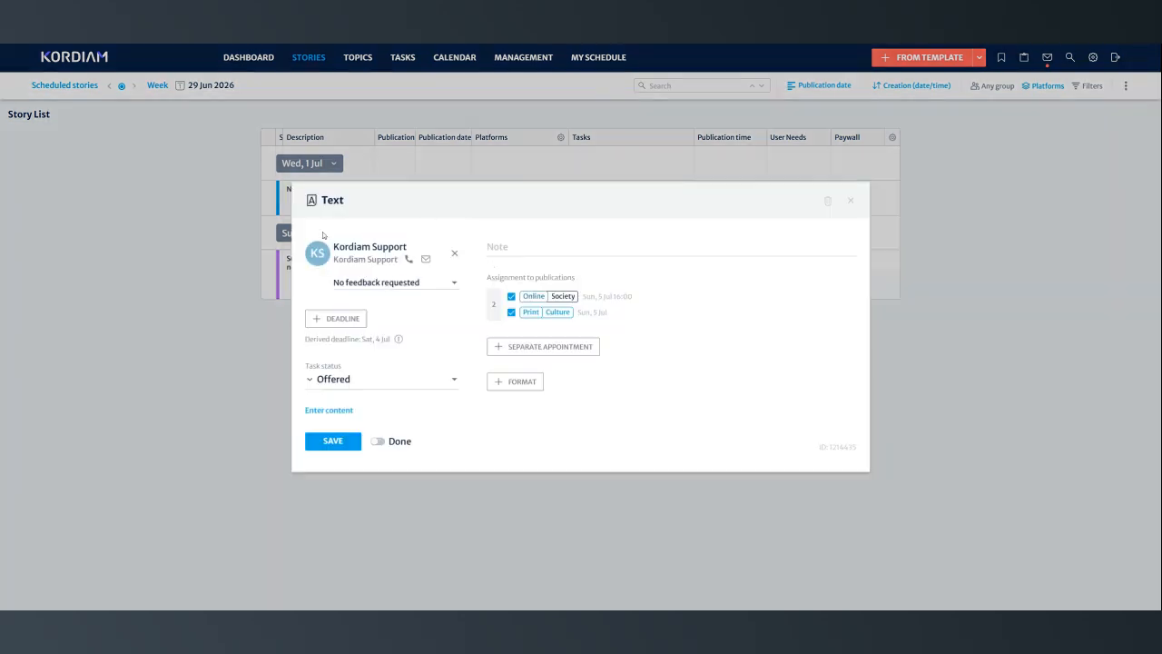
pyautogui.click(850, 203)
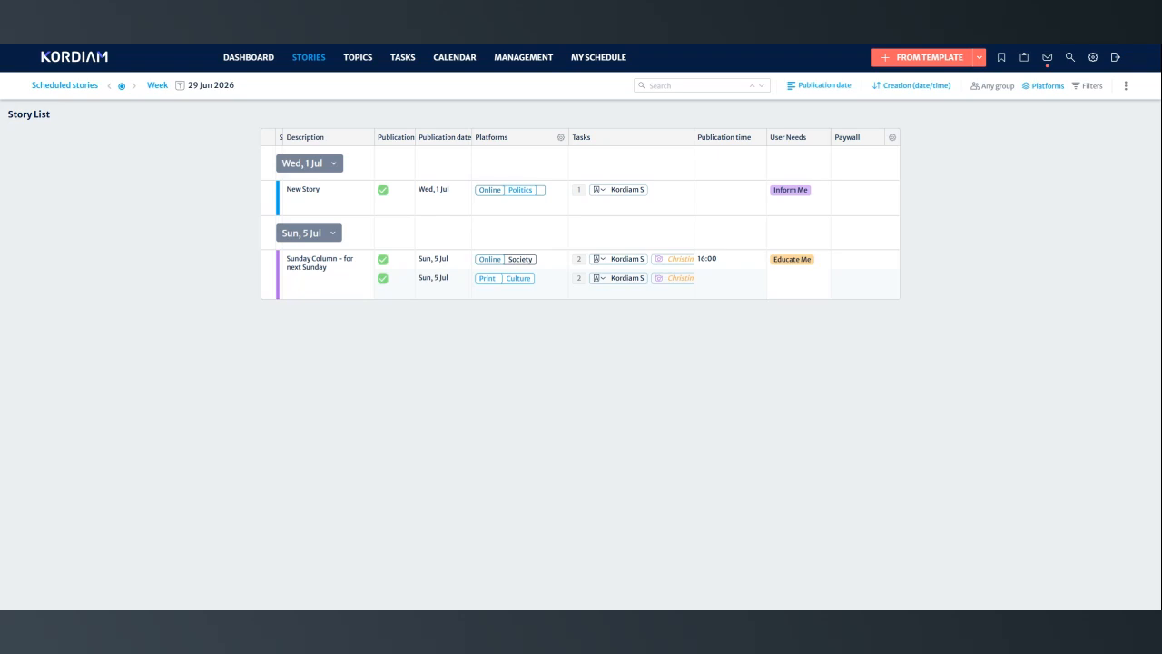
# - Start a new story template and name it "Sport event"
pyautogui.click(927, 61)
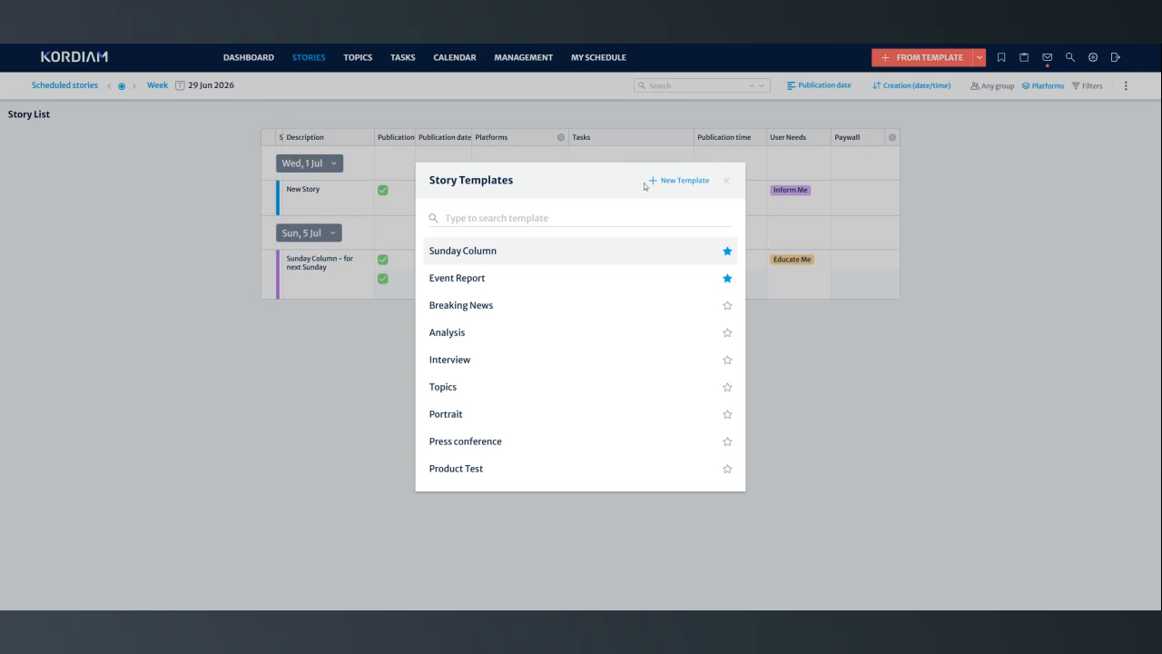
pyautogui.click(686, 181)
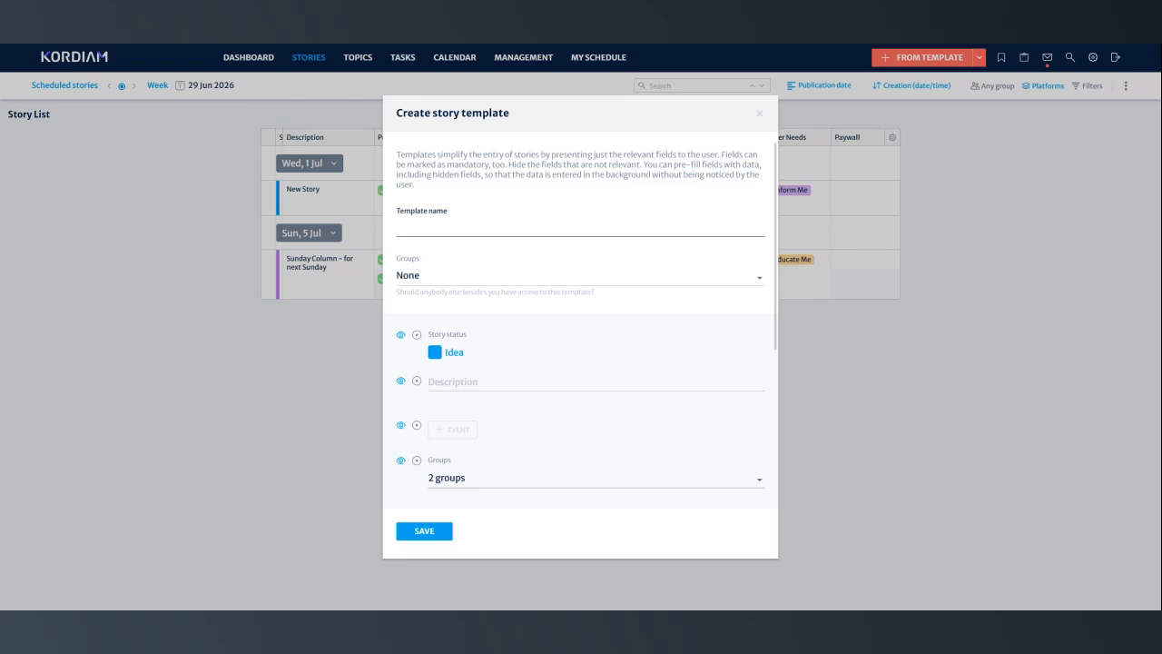
pyautogui.write('Sport event')
# - Give only the Nord group access to the Sport event template
pyautogui.click(446, 277)
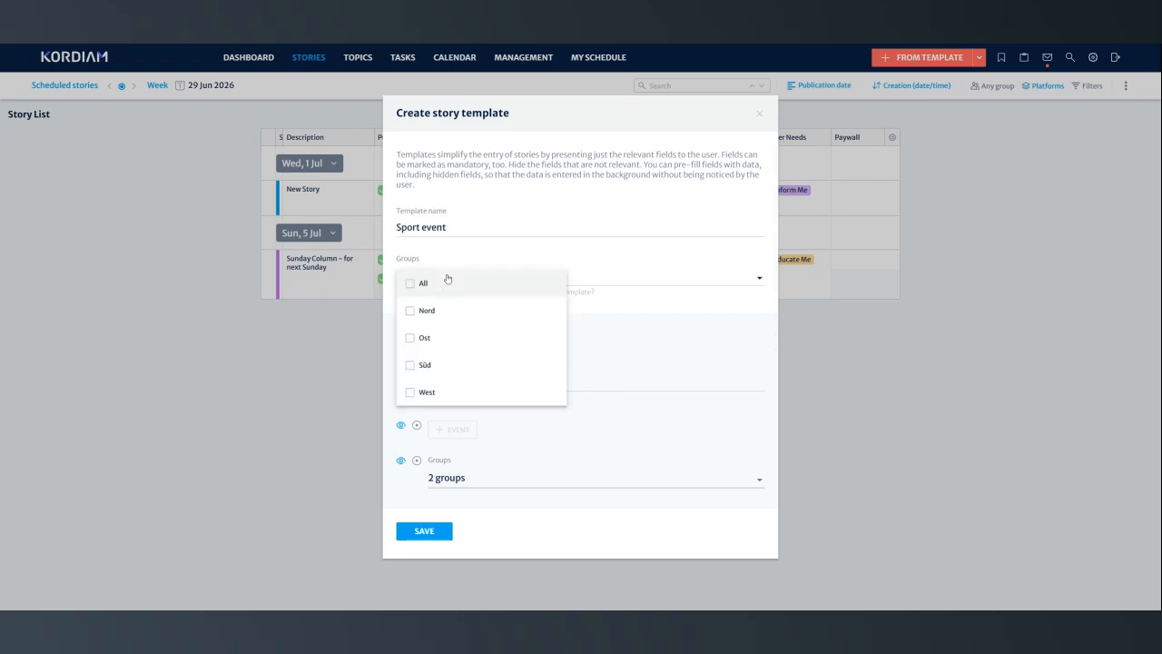
pyautogui.click(421, 340)
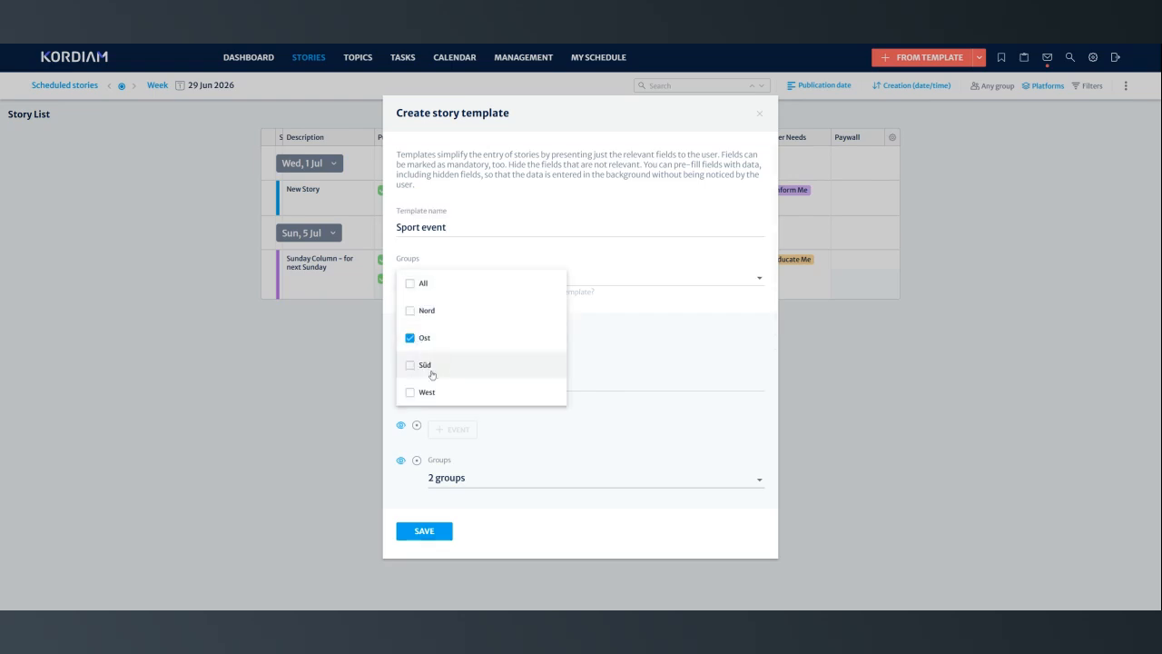
pyautogui.click(408, 310)
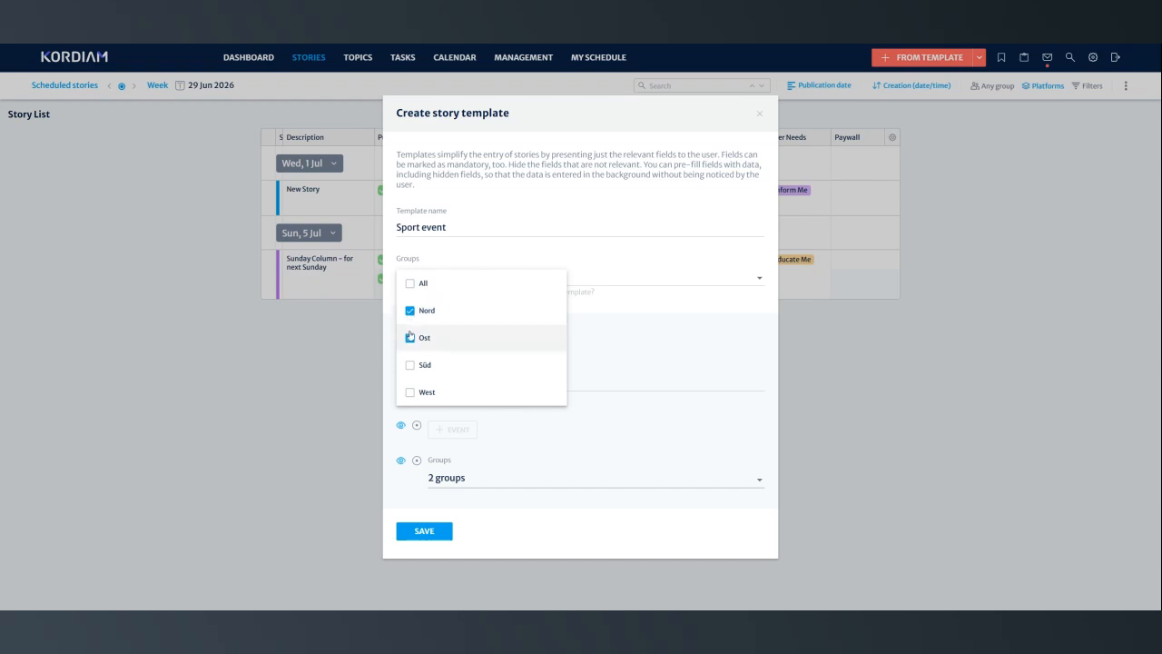
pyautogui.click(411, 339)
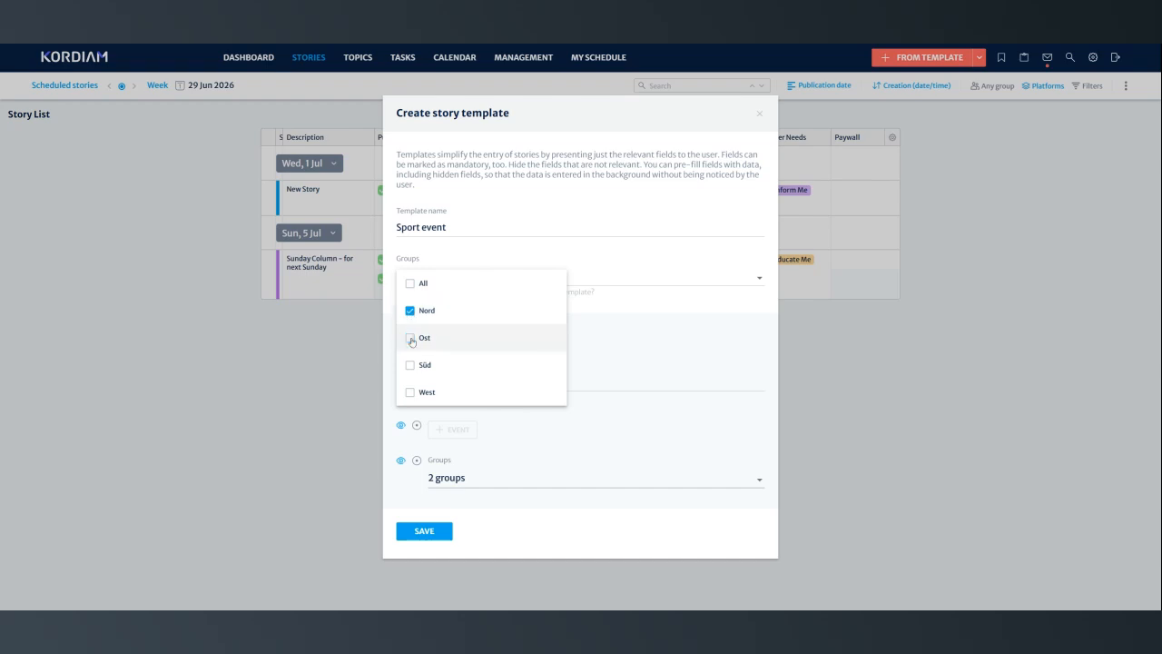
pyautogui.click(583, 261)
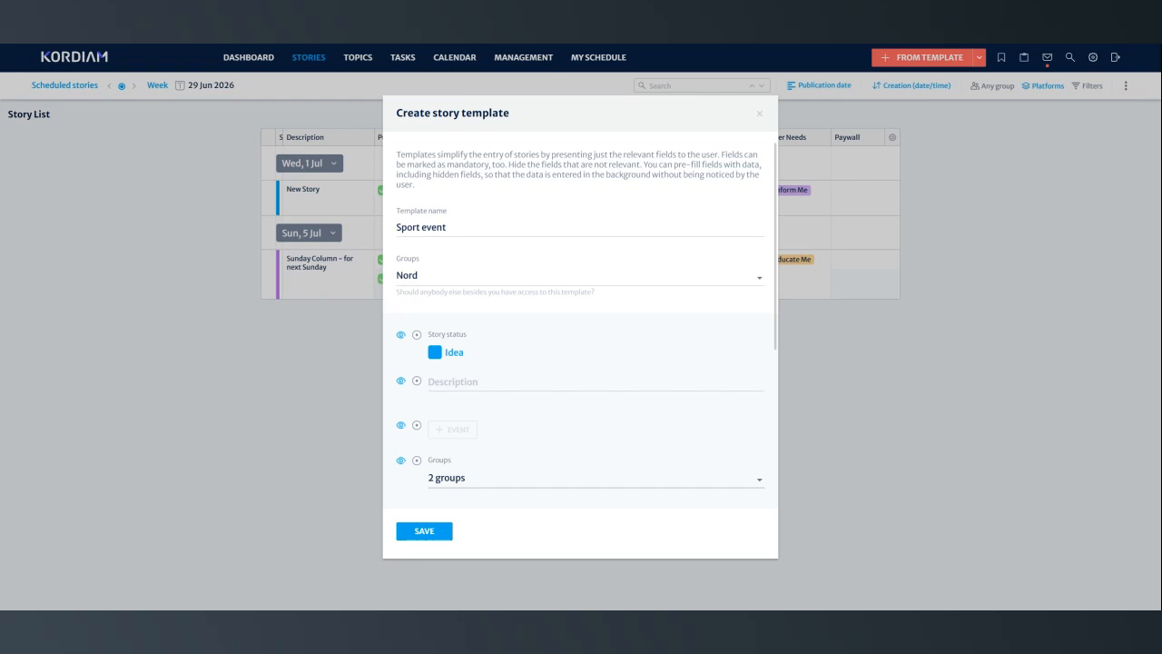
# - Preset the template's story status to Accepted as a hidden field and make the Event field mandatory
pyautogui.scroll(-2, 497, 243)
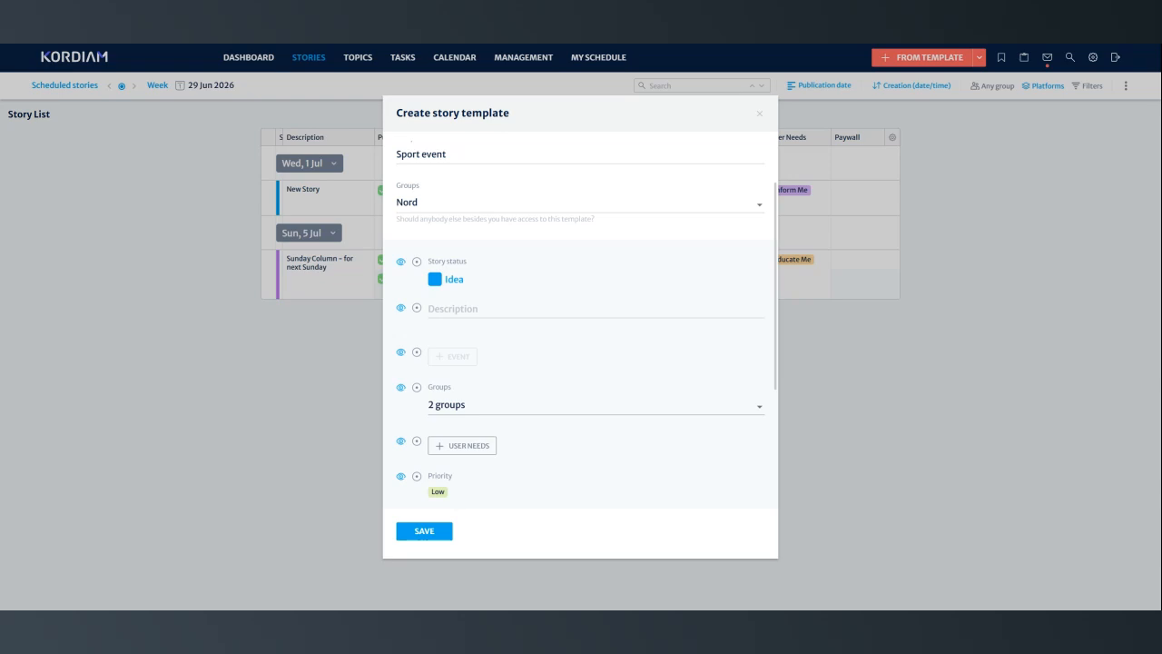
pyautogui.scroll(-1, 587, 322)
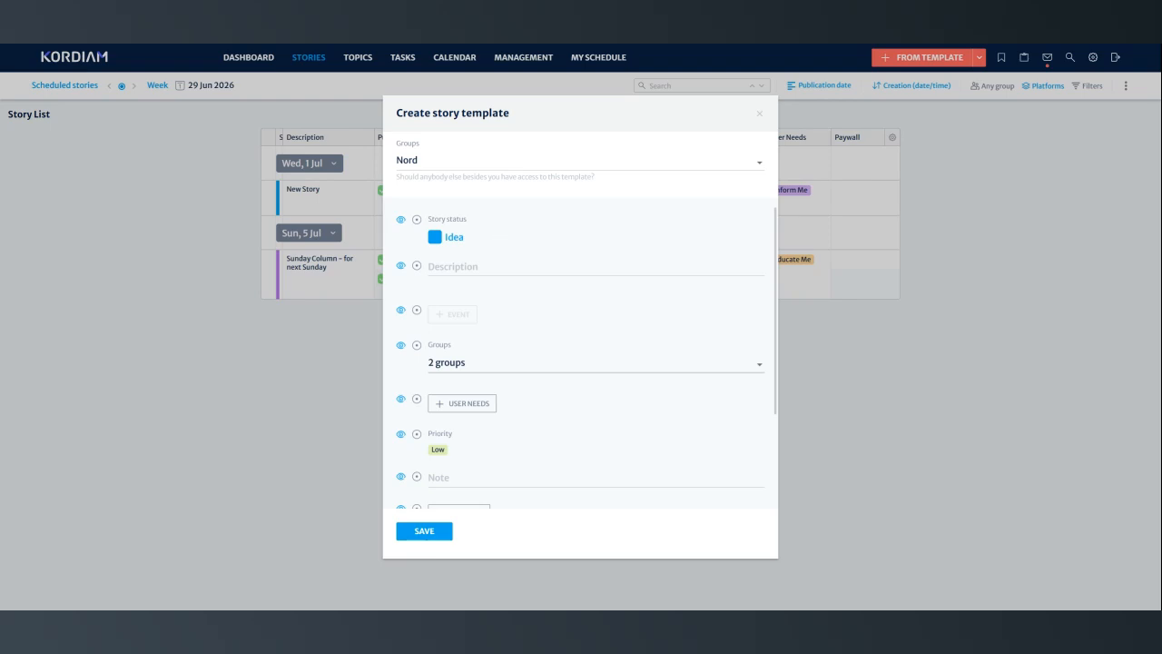
pyautogui.click(436, 240)
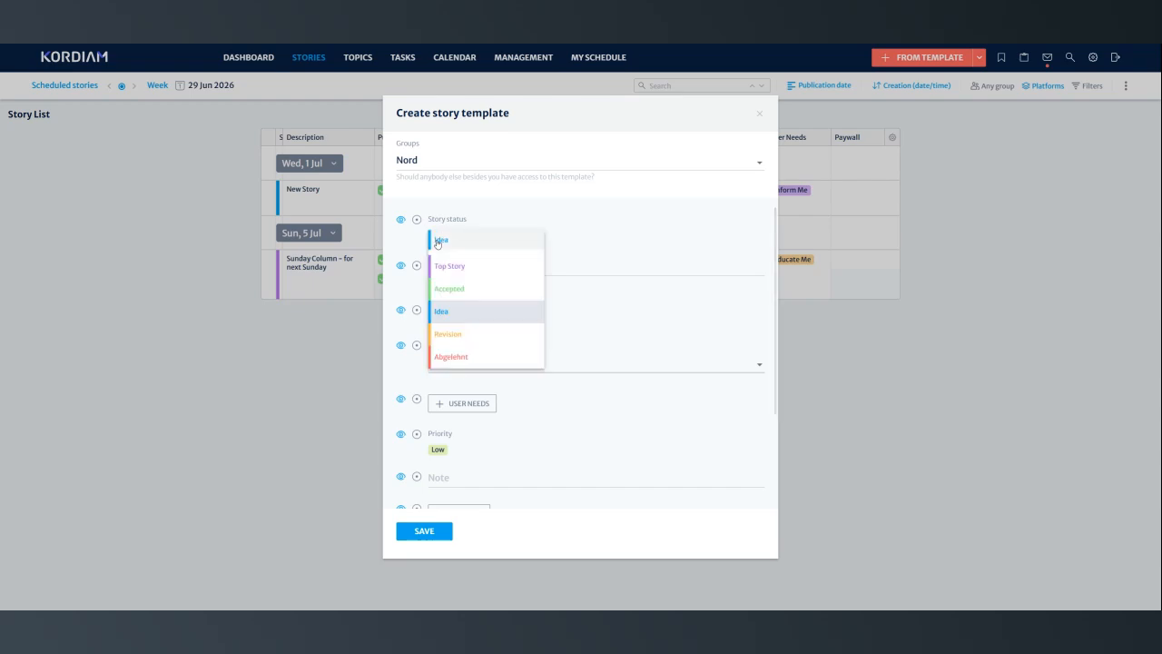
pyautogui.click(455, 288)
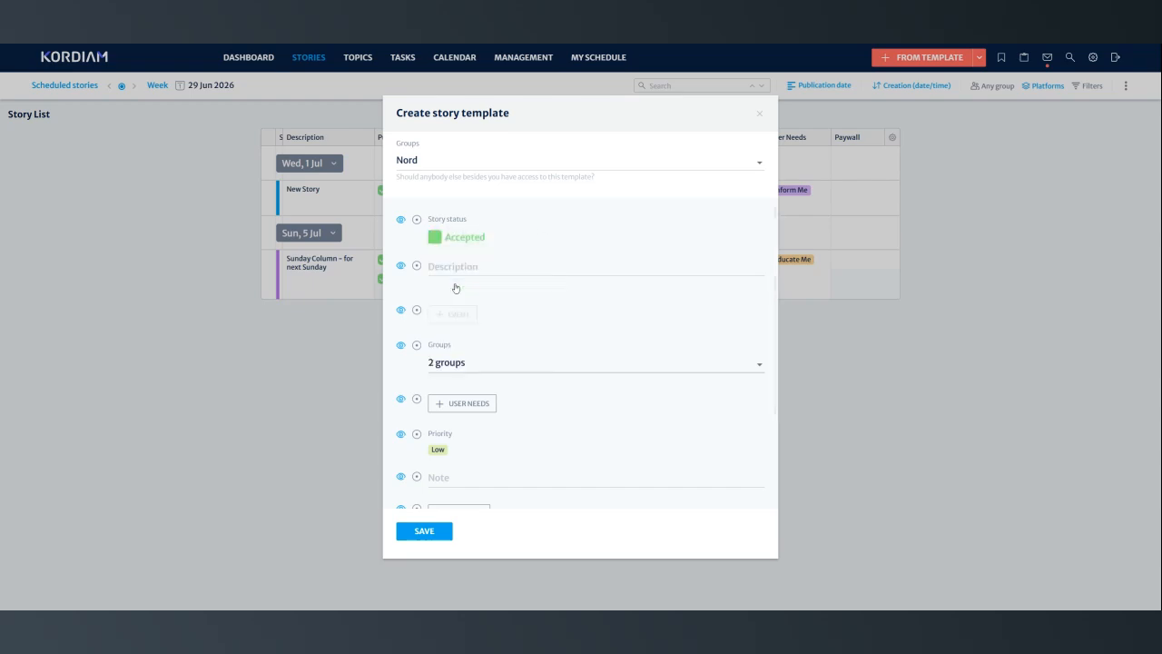
pyautogui.click(402, 221)
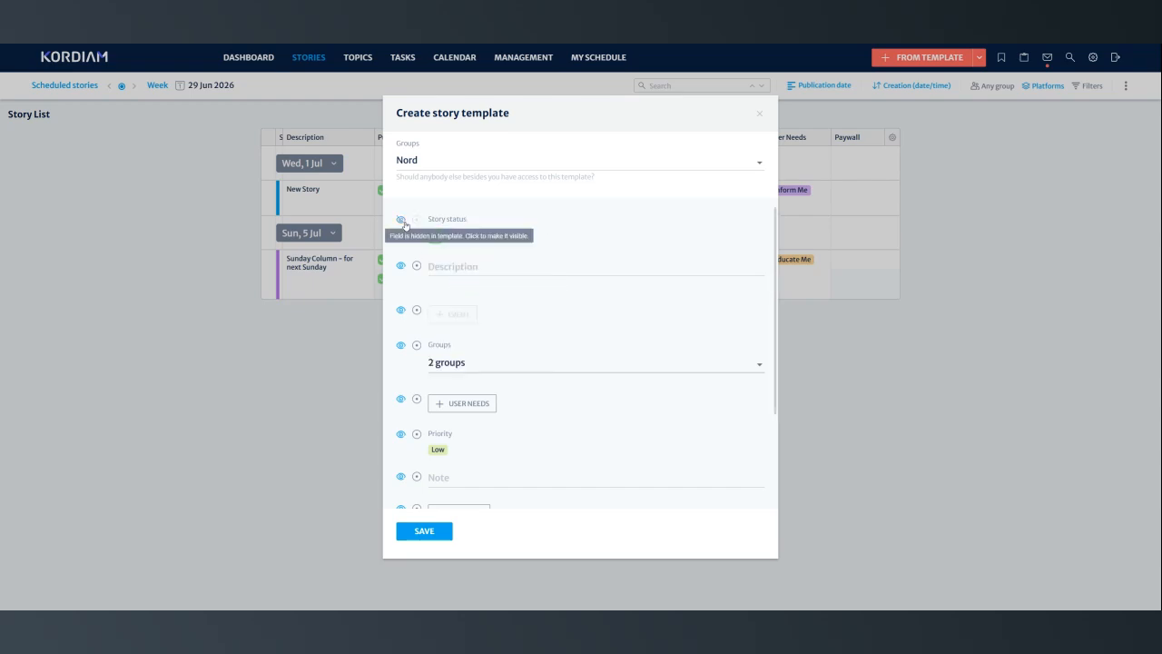
pyautogui.scroll(-1, 511, 236)
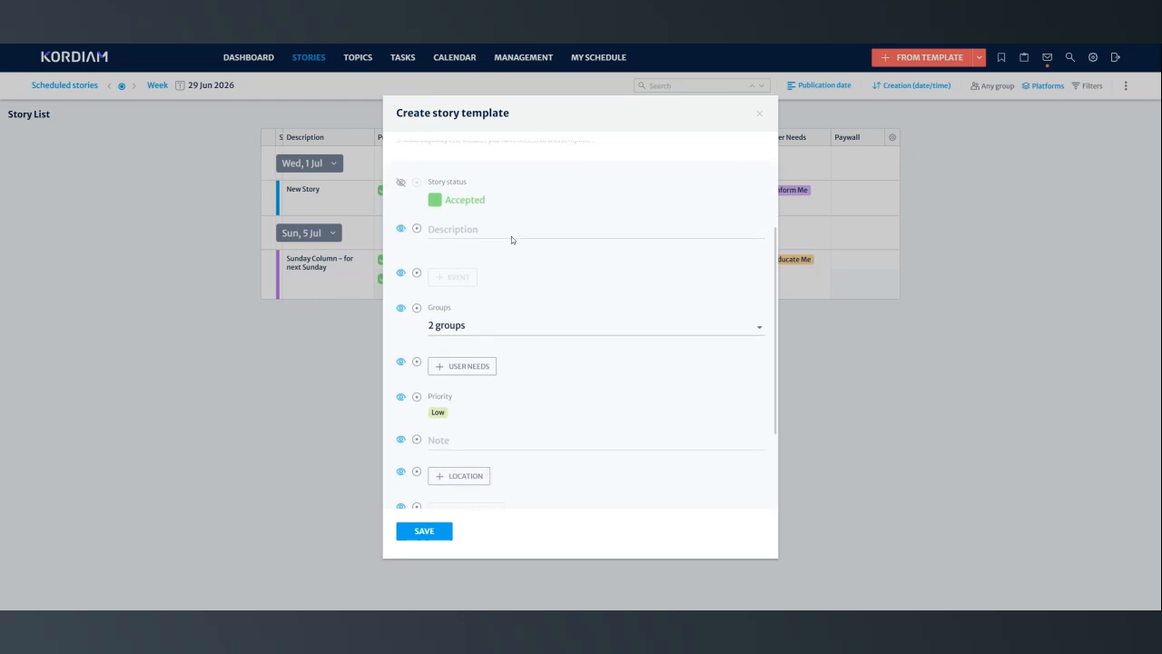
pyautogui.click(416, 273)
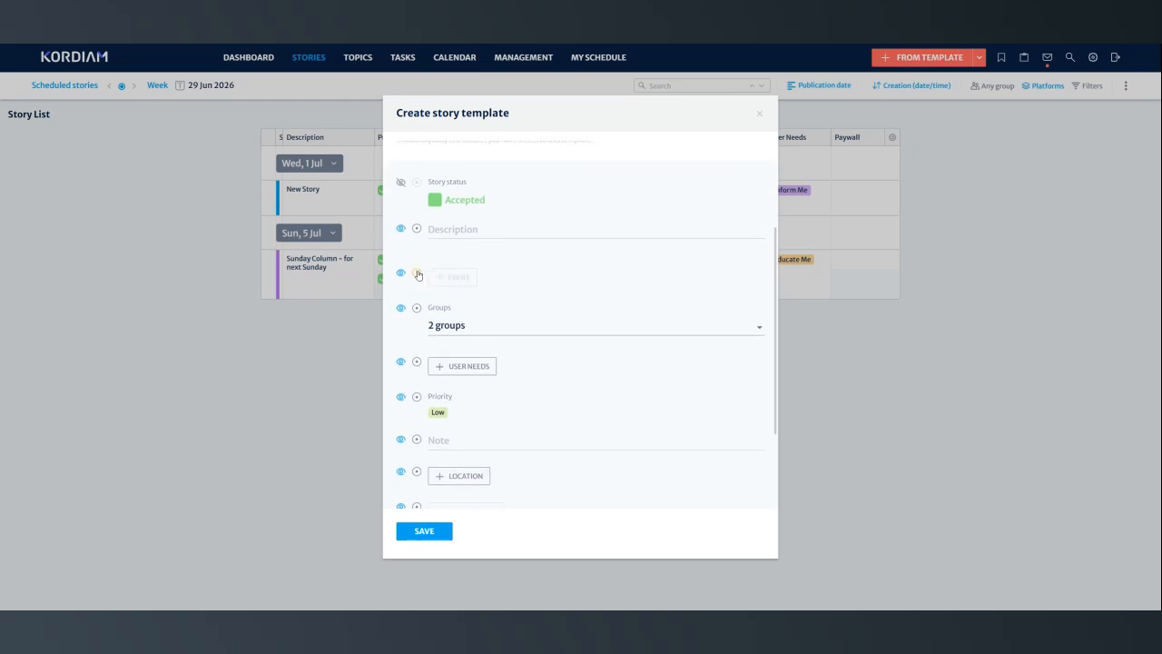
# - Preset the template's story Groups to only "All groups of the creator" and hide that field
pyautogui.scroll(-1, 516, 303)
pyautogui.scroll(-1, 516, 299)
pyautogui.click(464, 283)
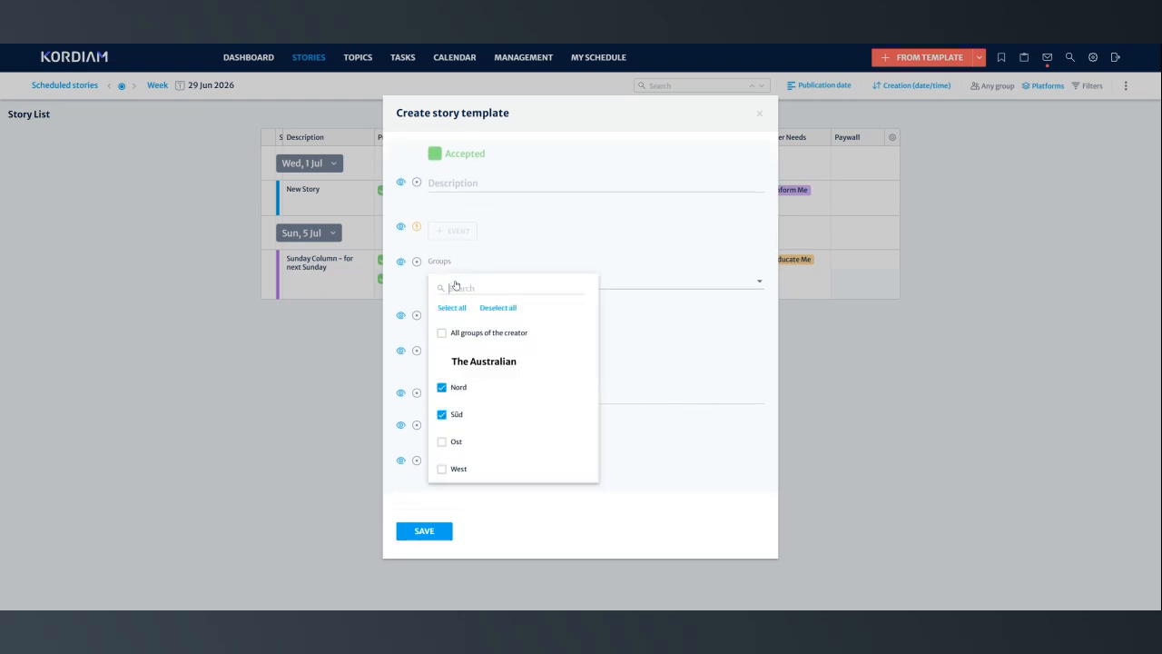
pyautogui.click(447, 416)
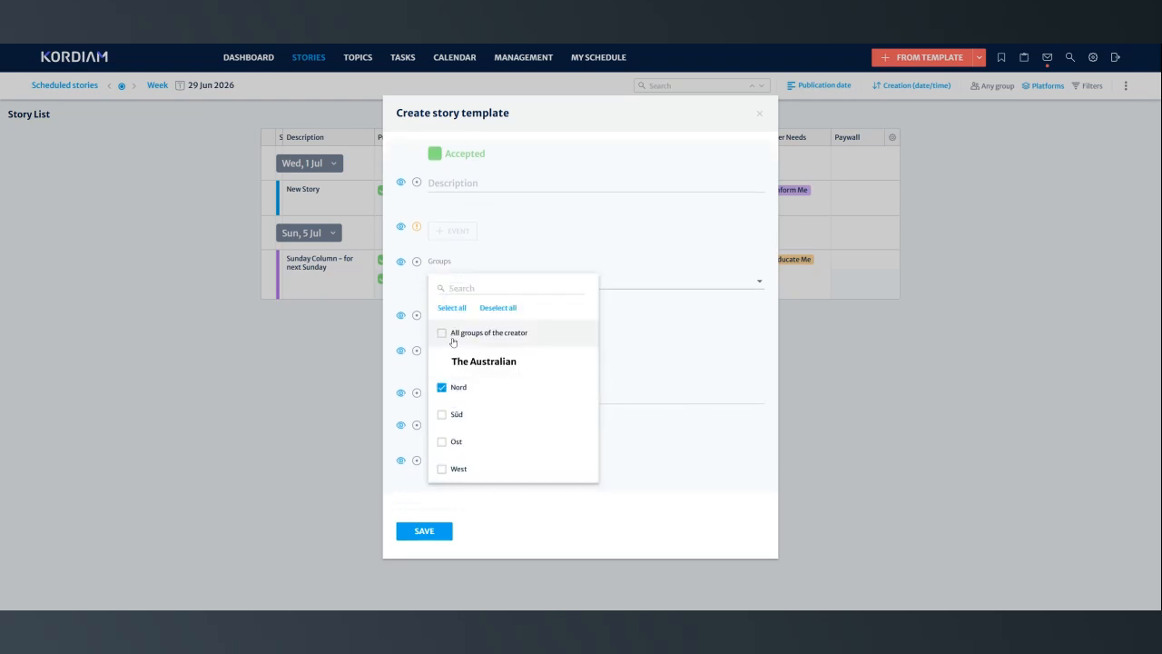
pyautogui.click(442, 333)
pyautogui.click(442, 393)
pyautogui.click(615, 329)
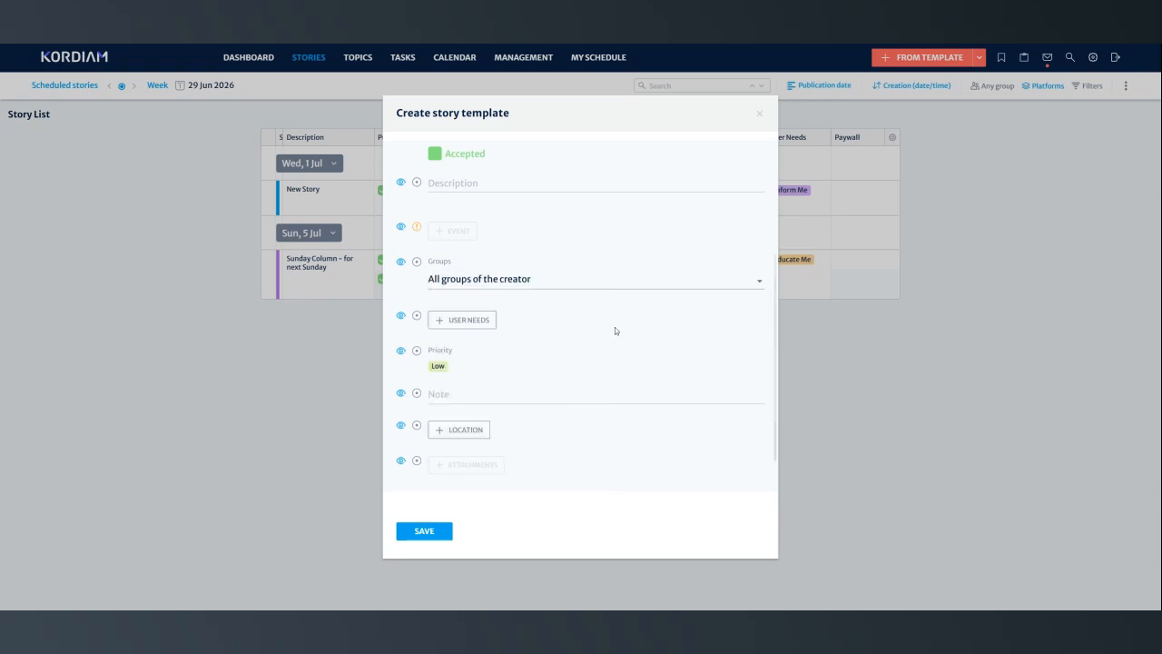
pyautogui.click(402, 265)
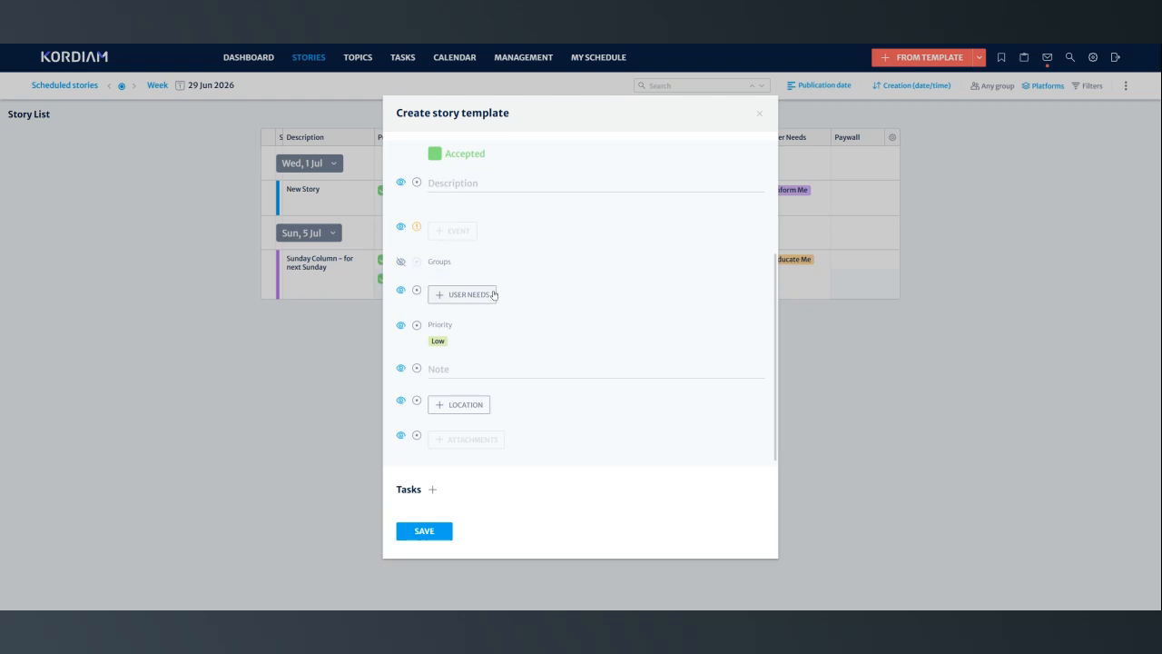
# - Preset the template's User Needs to Inform Me and its Priority to Medium
pyautogui.scroll(-1, 577, 253)
pyautogui.click(476, 262)
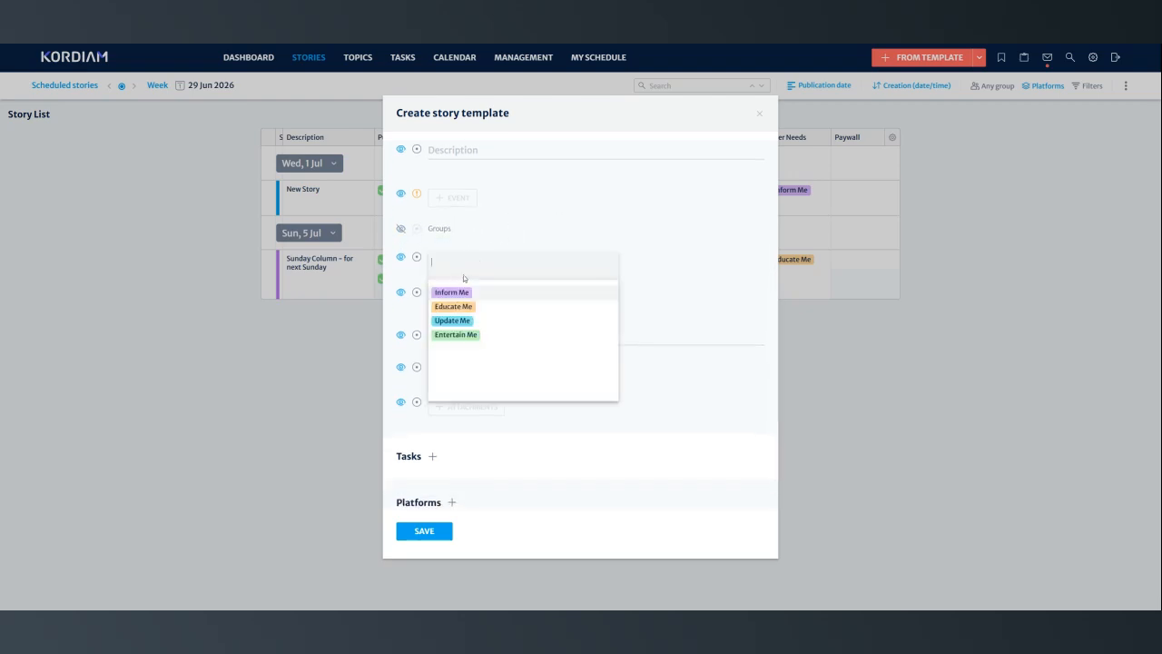
pyautogui.click(461, 294)
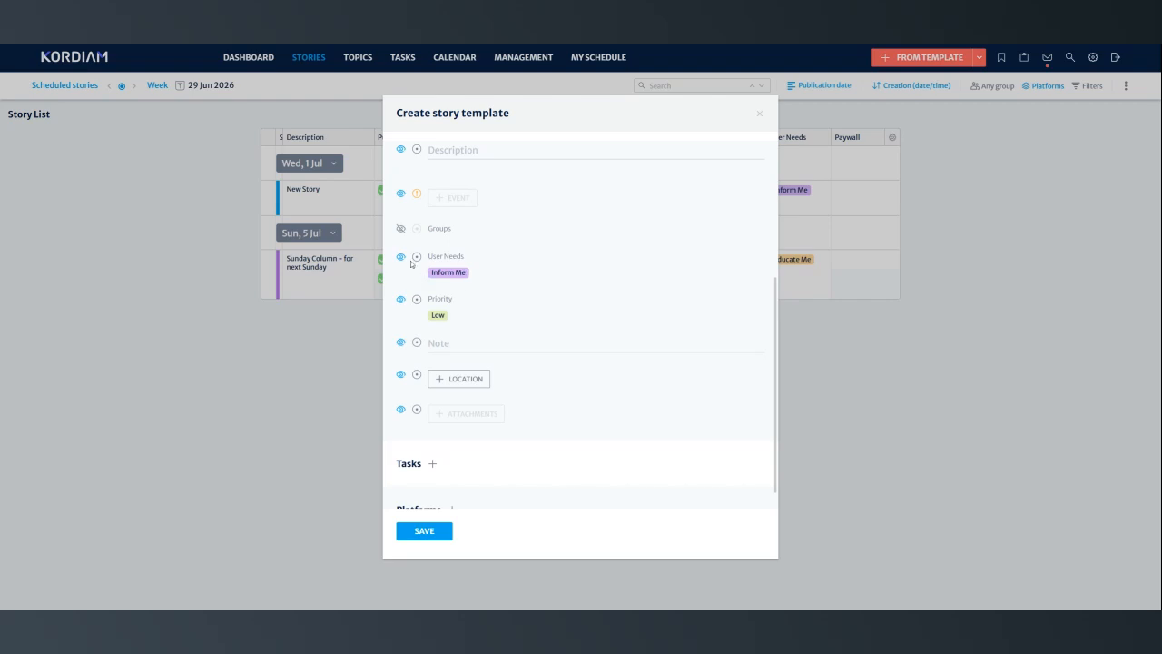
pyautogui.click(440, 318)
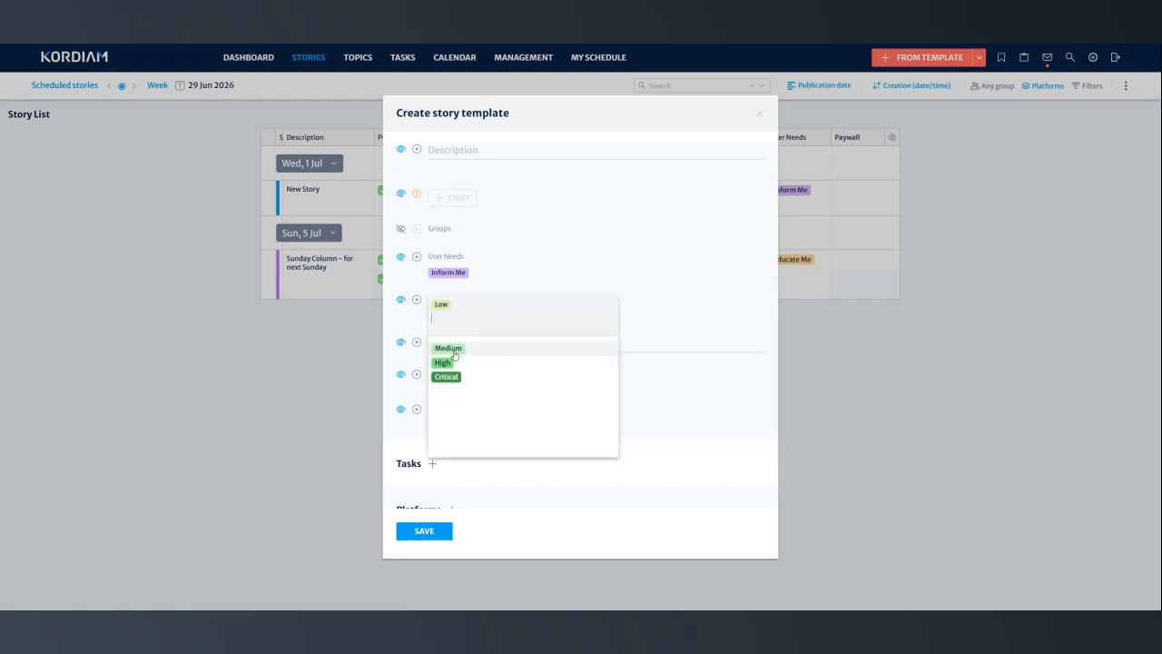
pyautogui.click(458, 348)
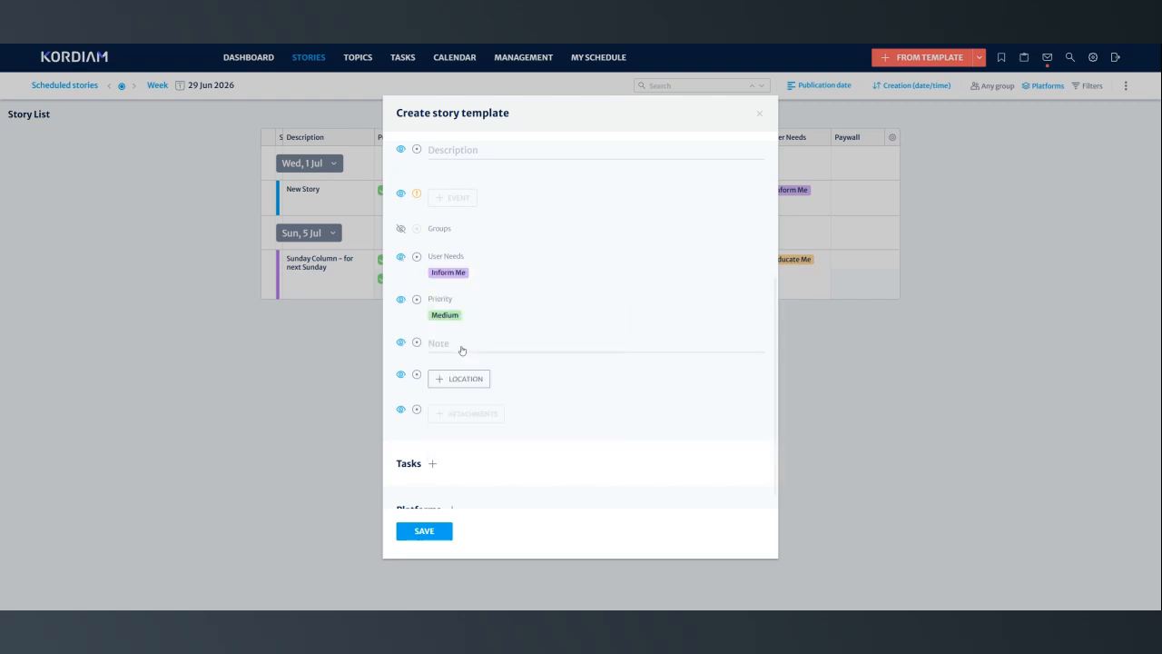
# - Hide the template's User Needs, Priority and Attachments fields and make the Location field mandatory
pyautogui.click(401, 298)
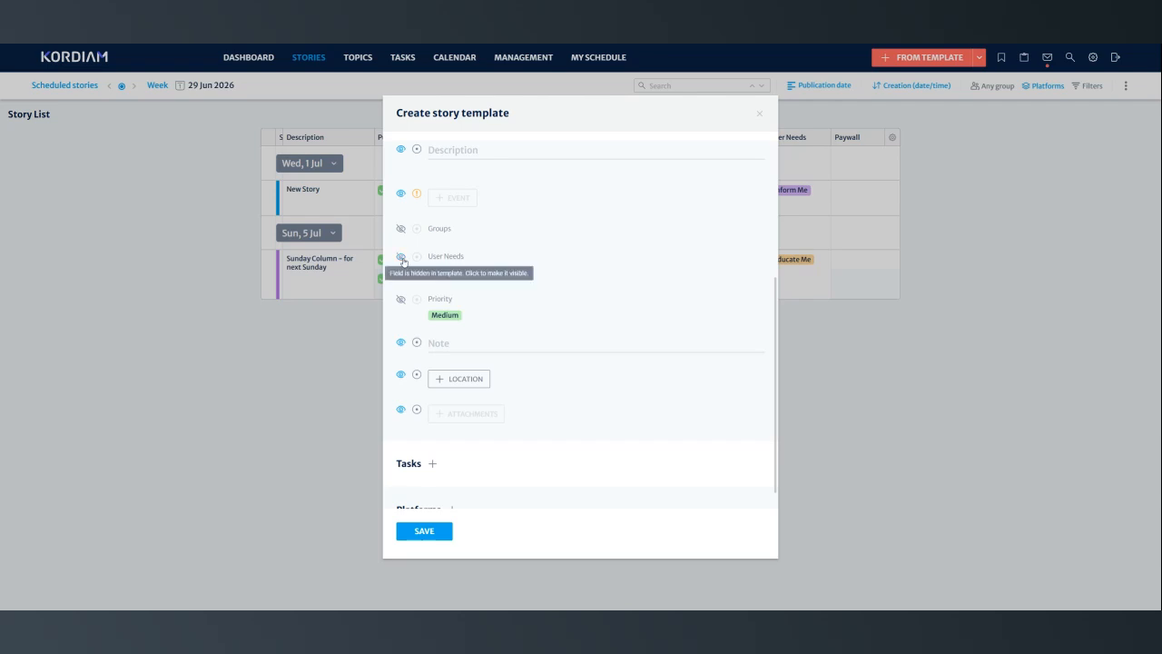
pyautogui.click(416, 374)
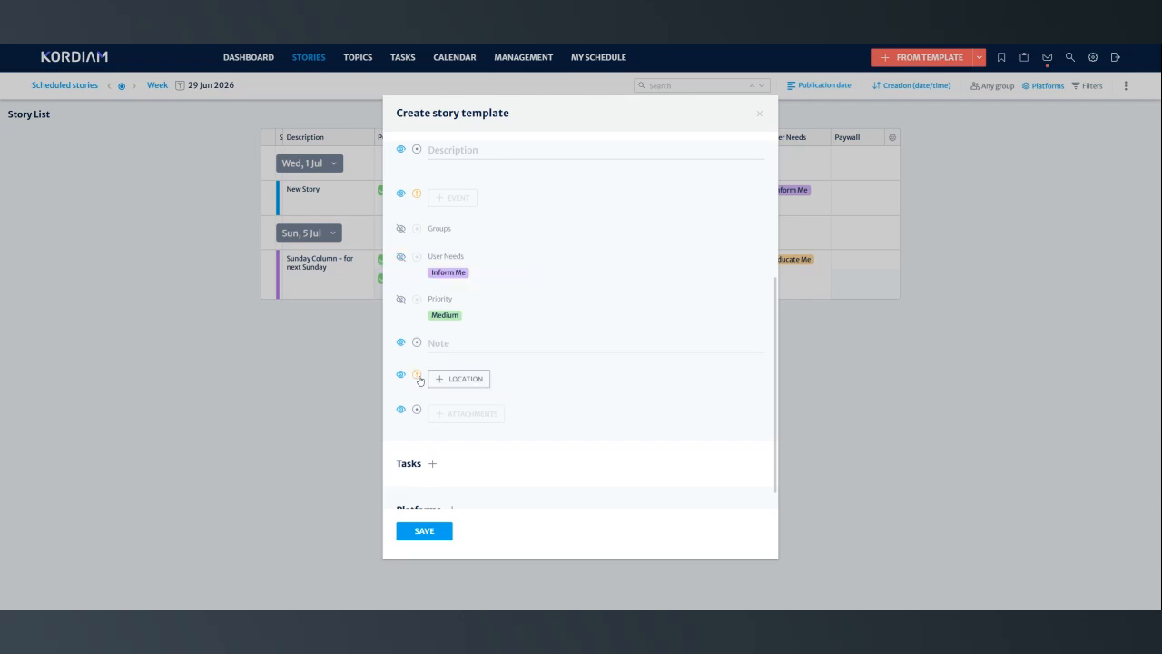
pyautogui.scroll(-1, 518, 376)
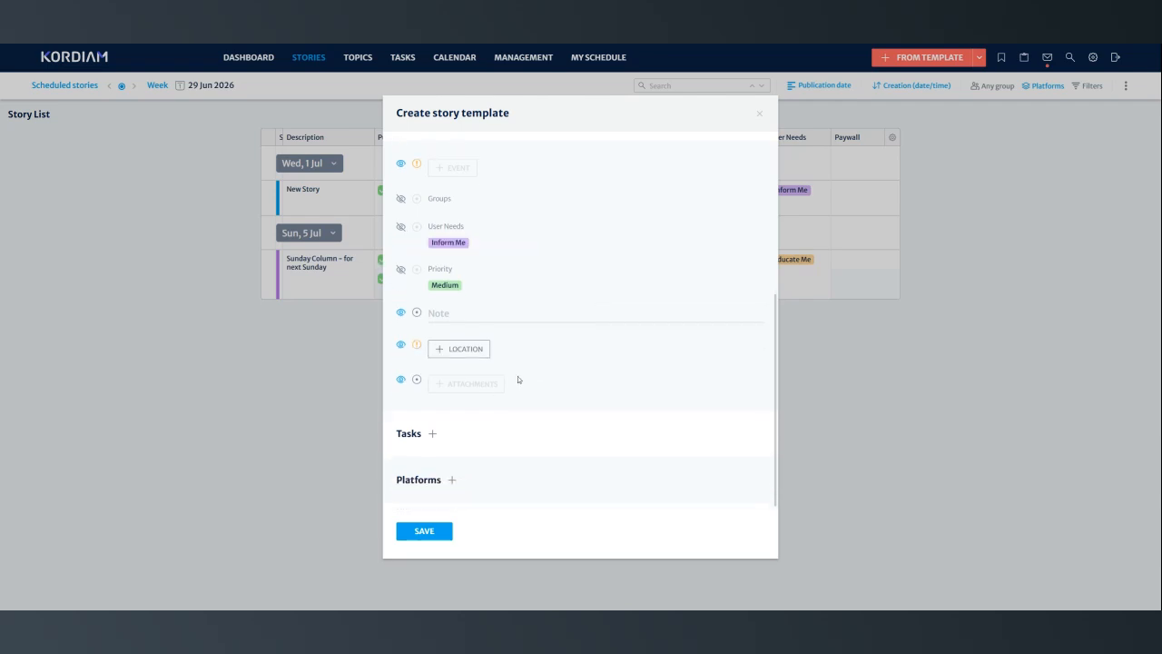
pyautogui.click(402, 381)
pyautogui.scroll(4, 589, 390)
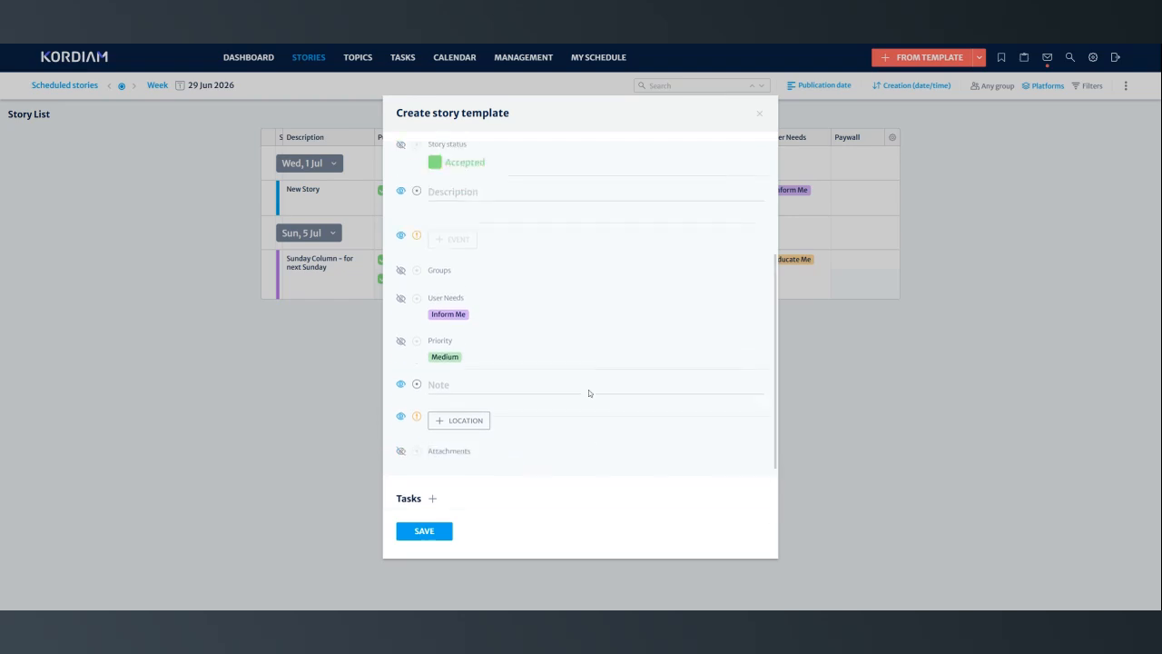
pyautogui.scroll(-4, 589, 389)
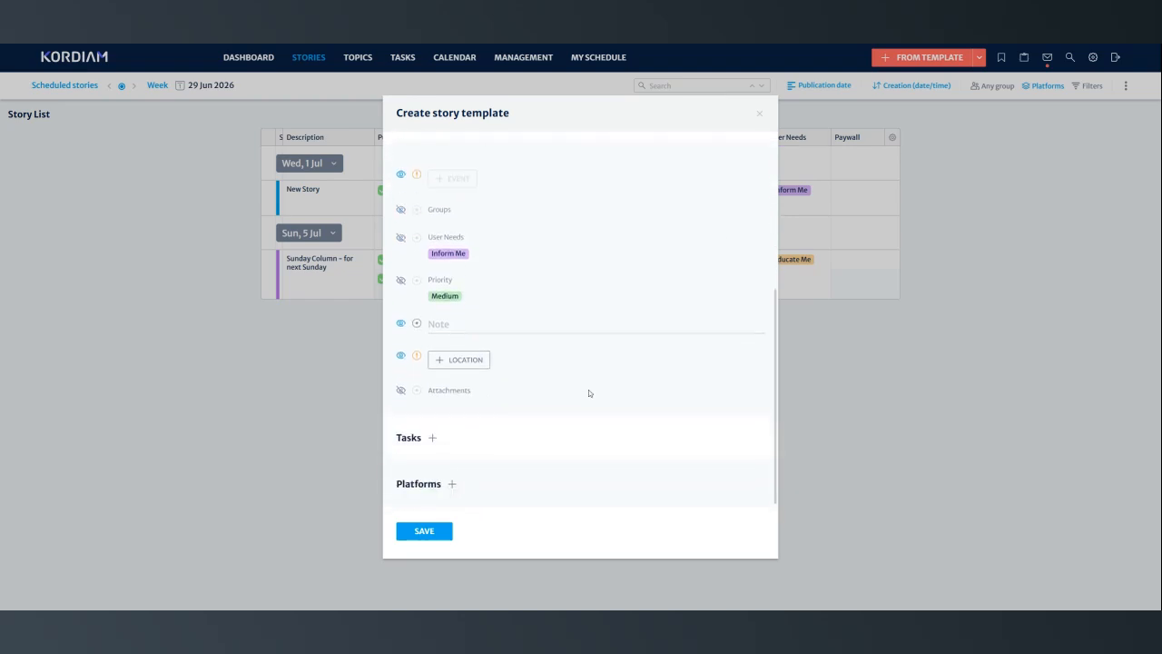
# - Add a Text task and a Photo task to the template
pyautogui.click(433, 435)
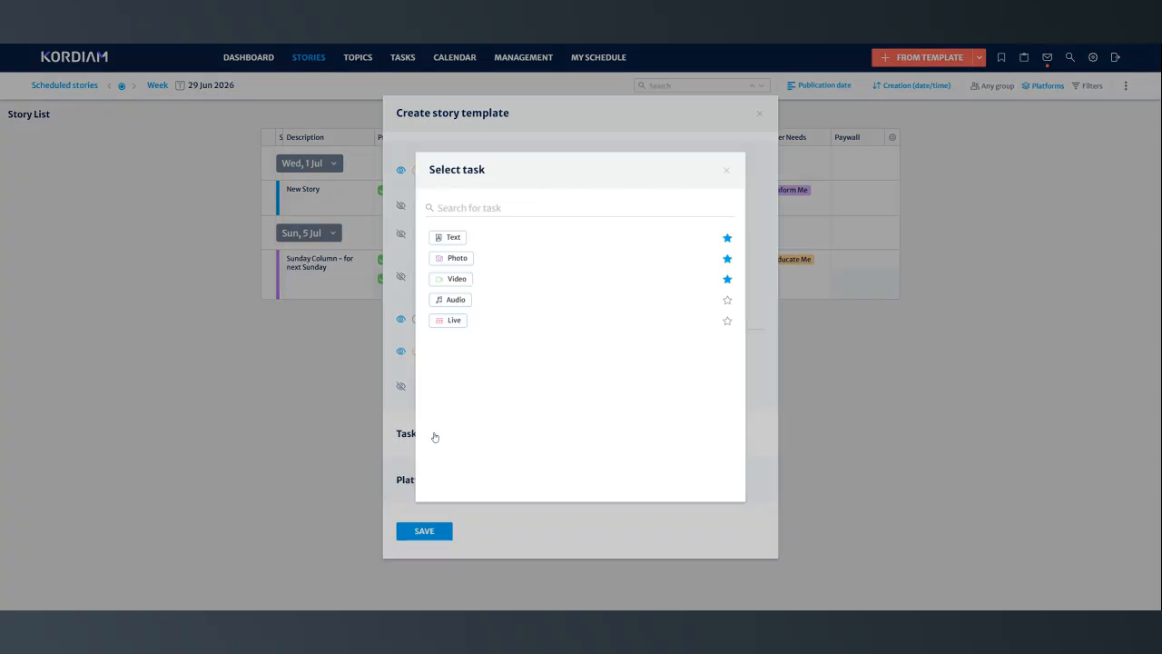
pyautogui.click(460, 244)
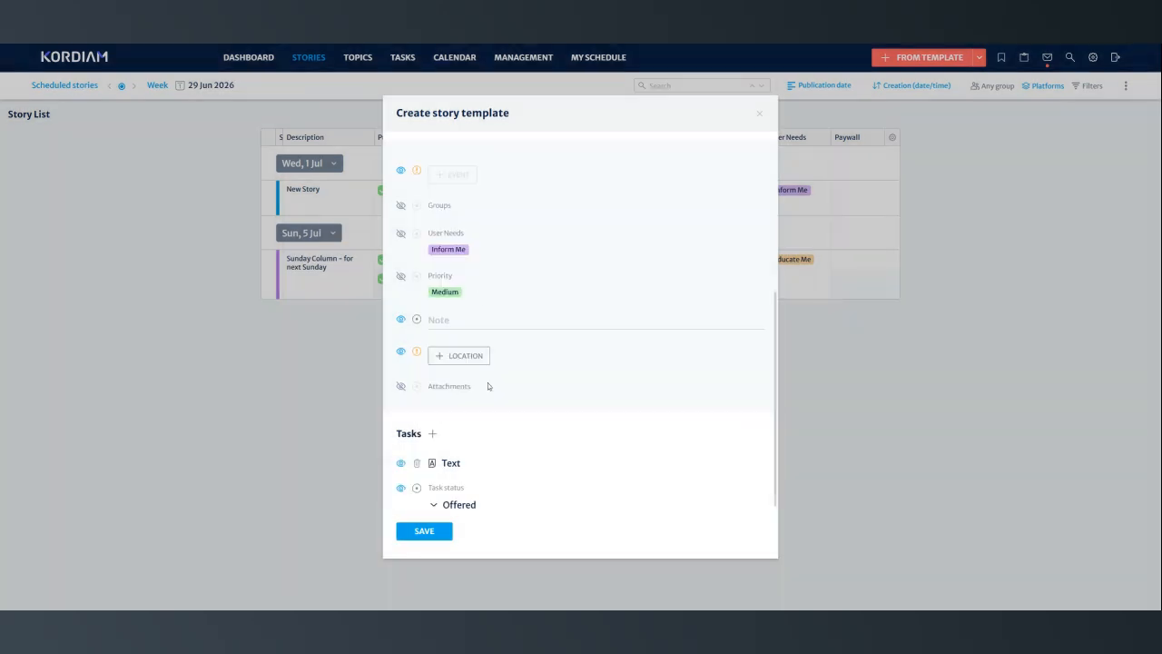
pyautogui.scroll(-1, 488, 382)
pyautogui.click(433, 386)
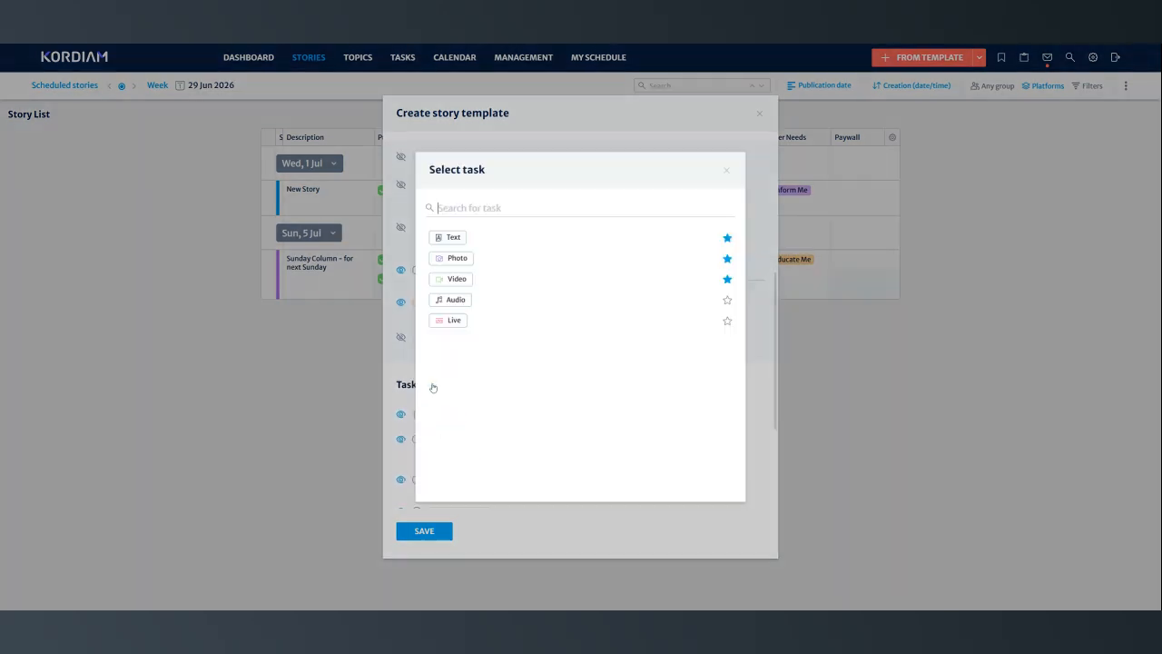
pyautogui.click(452, 263)
# - Hide the Photo task and all its fields, from Task status and Assignee through Separate appointment and Format
pyautogui.scroll(-4, 550, 376)
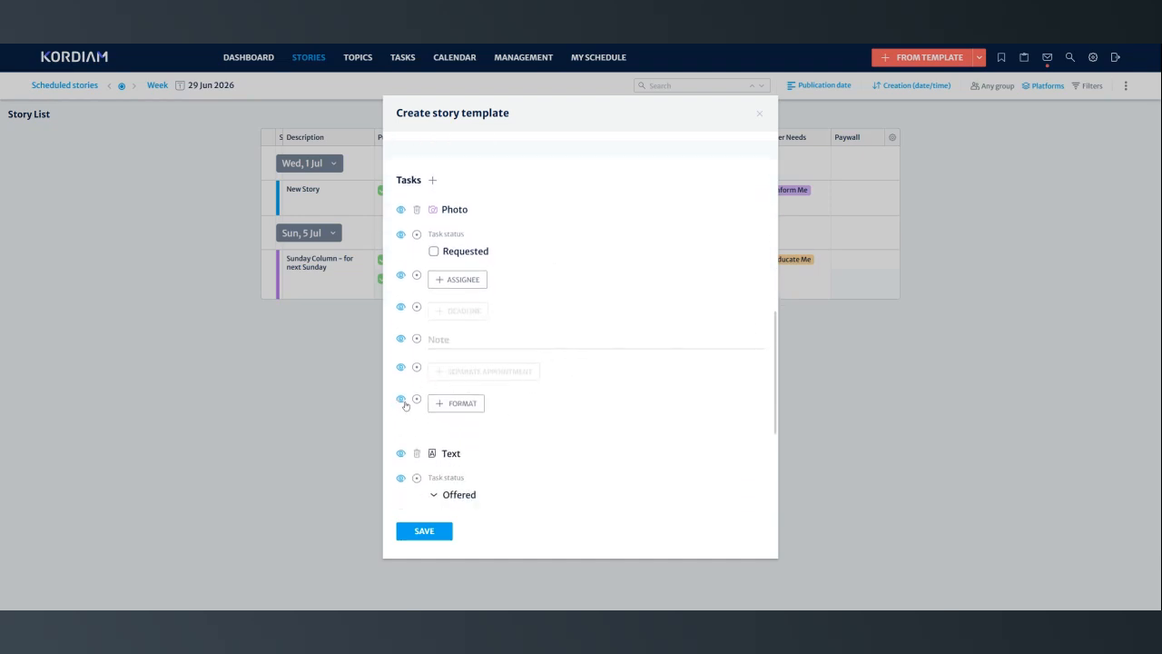
pyautogui.click(401, 399)
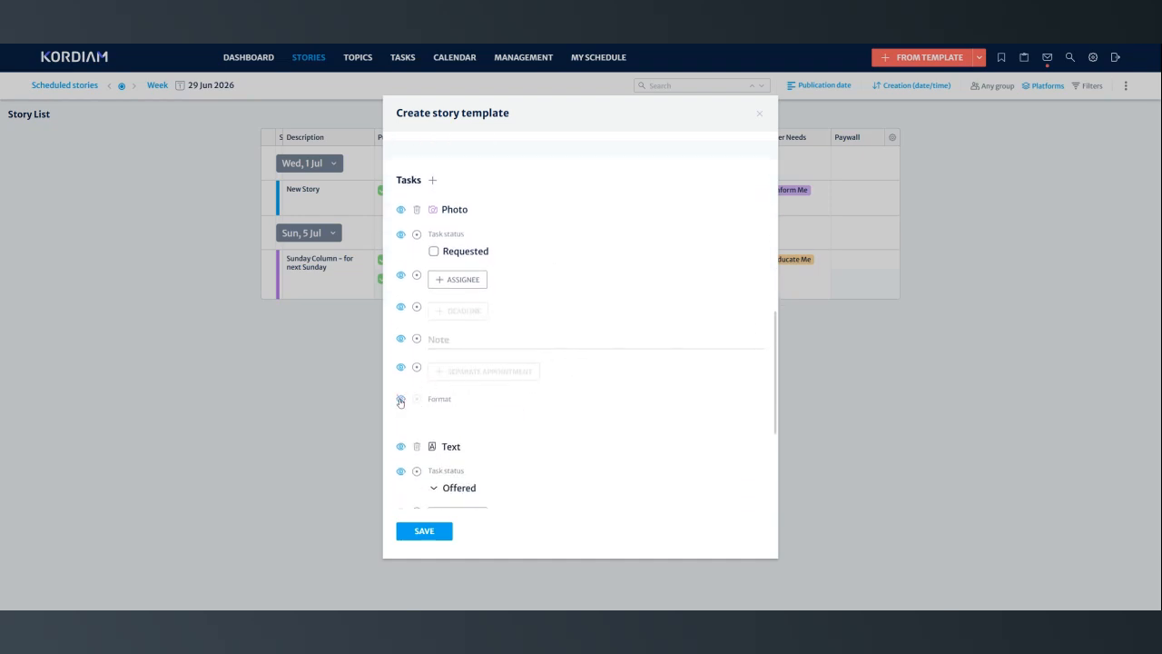
pyautogui.click(401, 368)
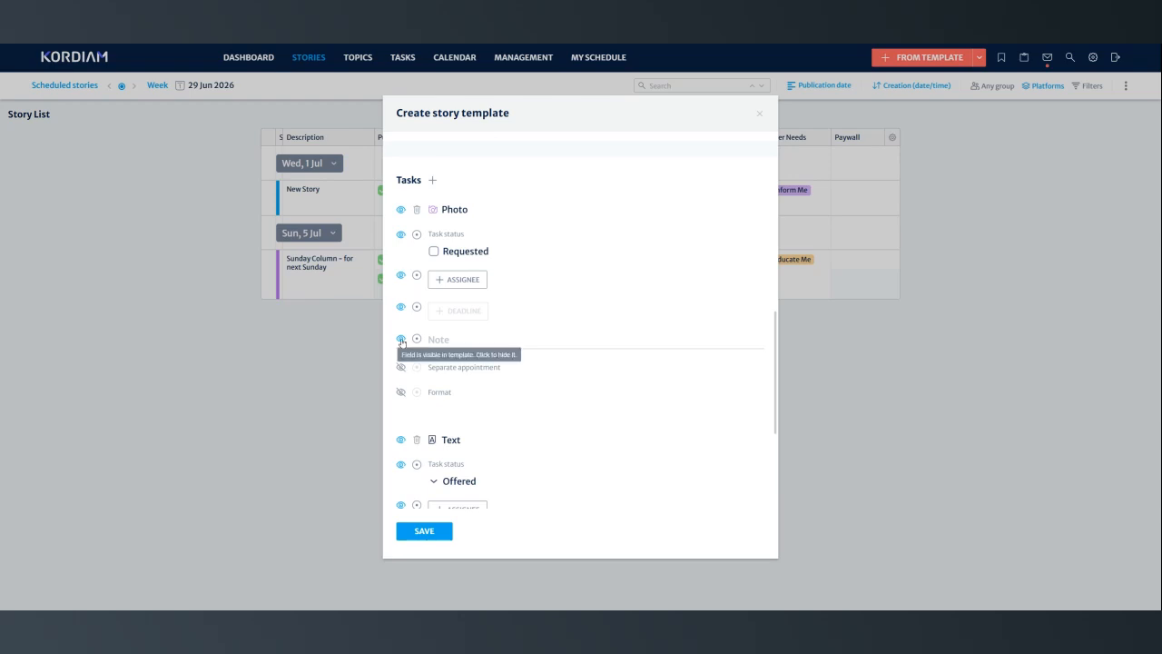
pyautogui.click(402, 339)
pyautogui.click(402, 308)
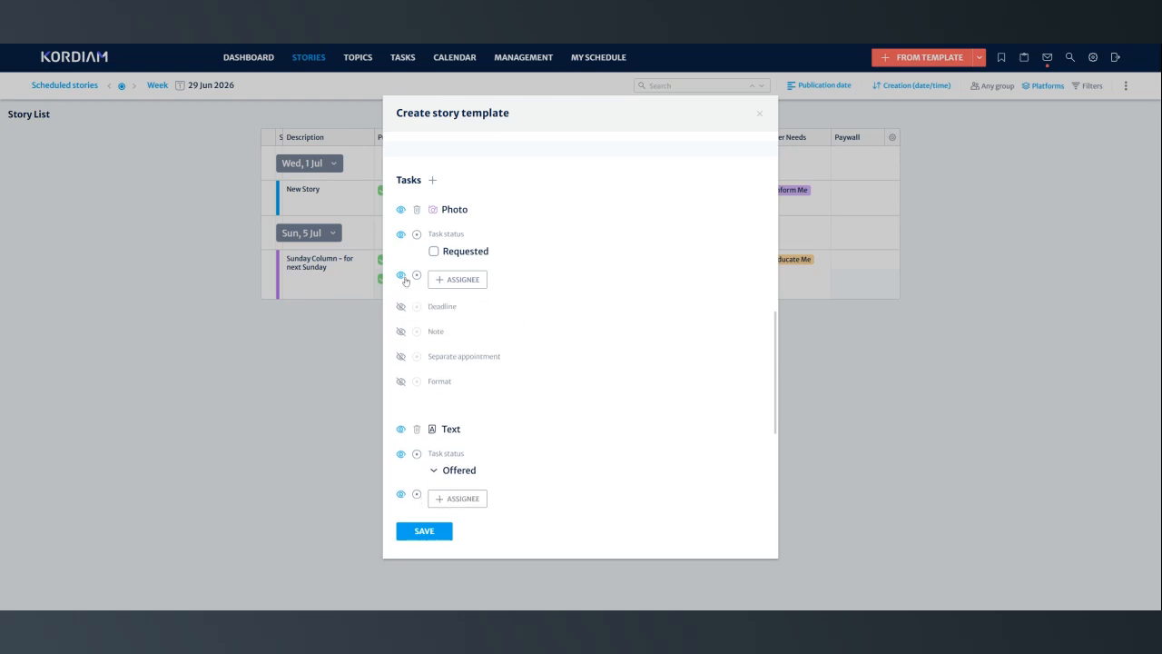
pyautogui.click(403, 276)
pyautogui.click(401, 235)
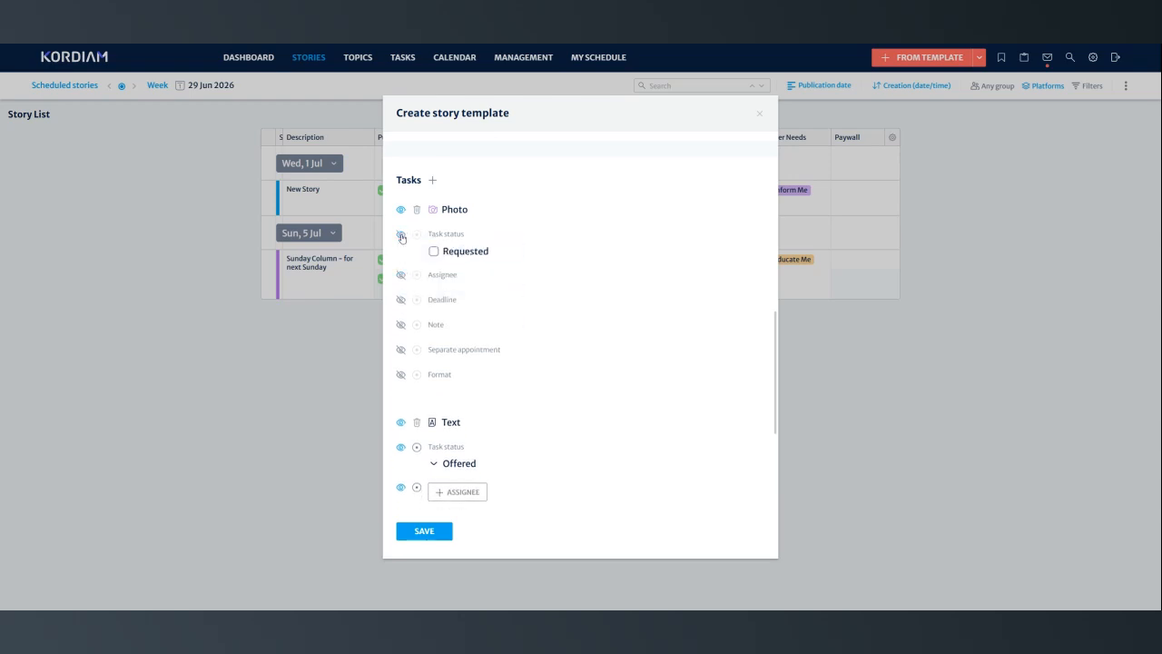
pyautogui.click(402, 210)
# - Hide the Text task with its Task status, Assignee, Deadline, Note, Separate appointment and Format fields
pyautogui.click(402, 423)
pyautogui.click(401, 447)
pyautogui.scroll(-1, 402, 454)
pyautogui.click(400, 371)
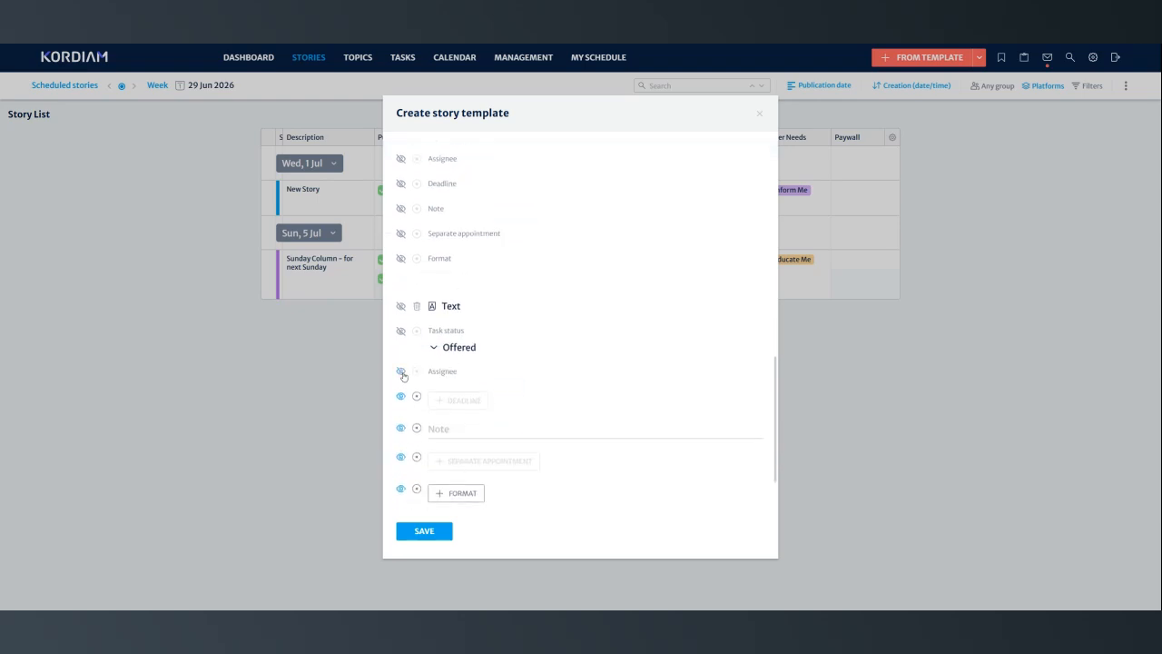
pyautogui.click(401, 397)
pyautogui.click(401, 421)
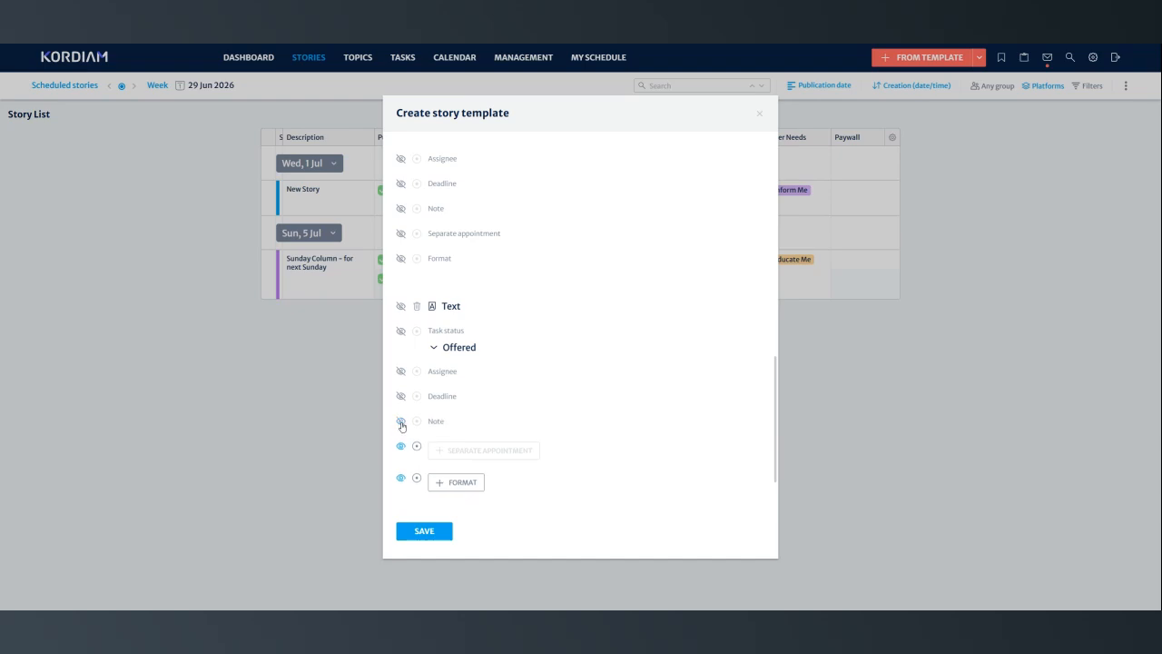
pyautogui.click(401, 448)
pyautogui.click(402, 471)
# - Add the Online platform with the Sport category to the template and assign the Photo and Text tasks to it
pyautogui.scroll(-1, 498, 444)
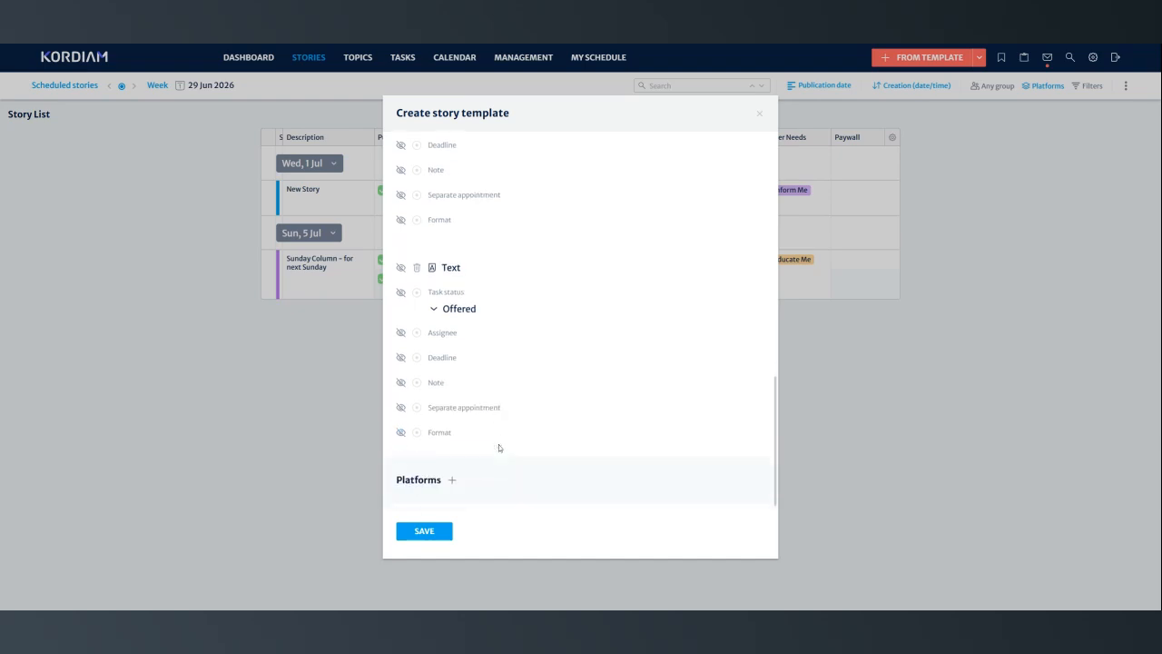
pyautogui.click(452, 479)
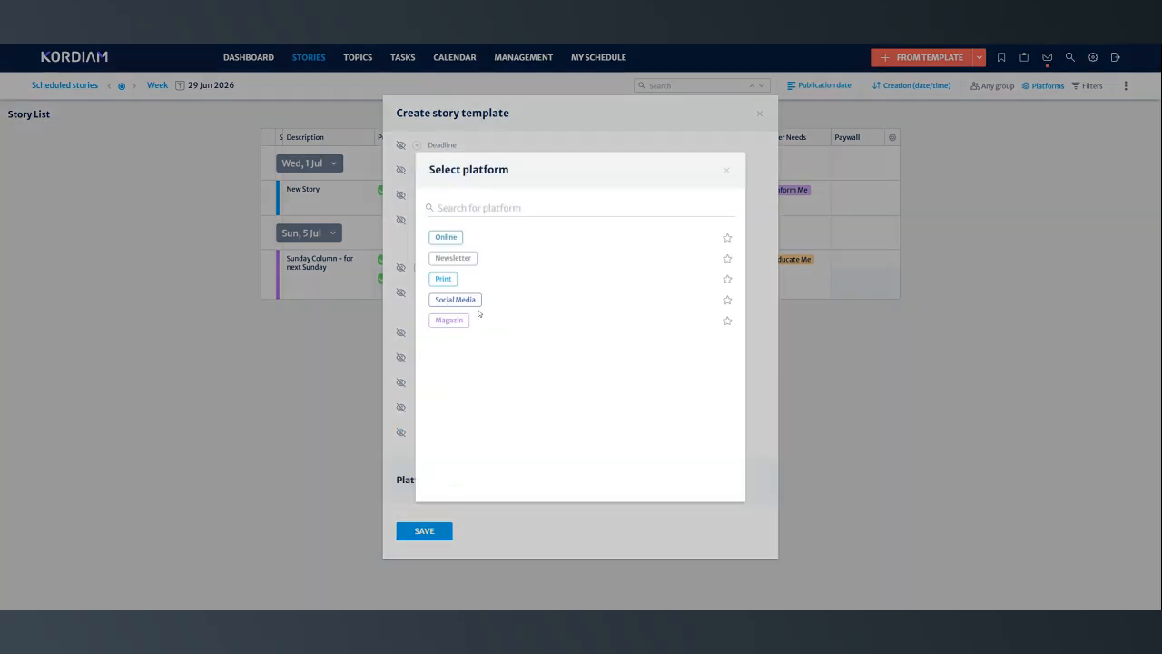
pyautogui.click(459, 239)
pyautogui.click(443, 512)
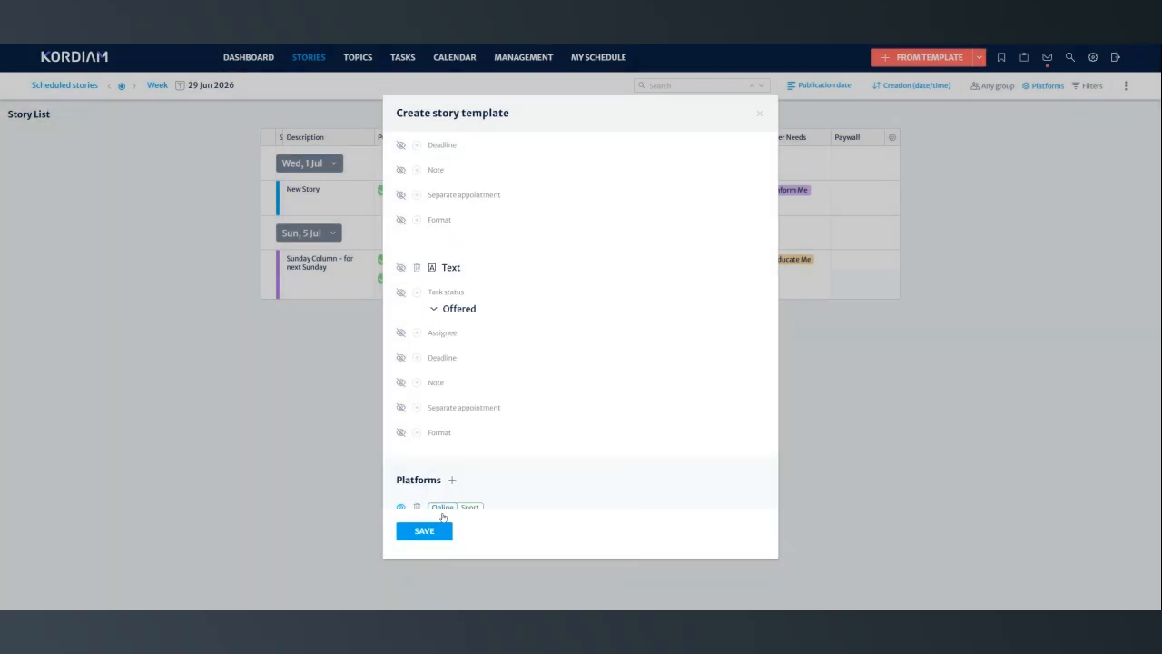
pyautogui.scroll(-5, 496, 482)
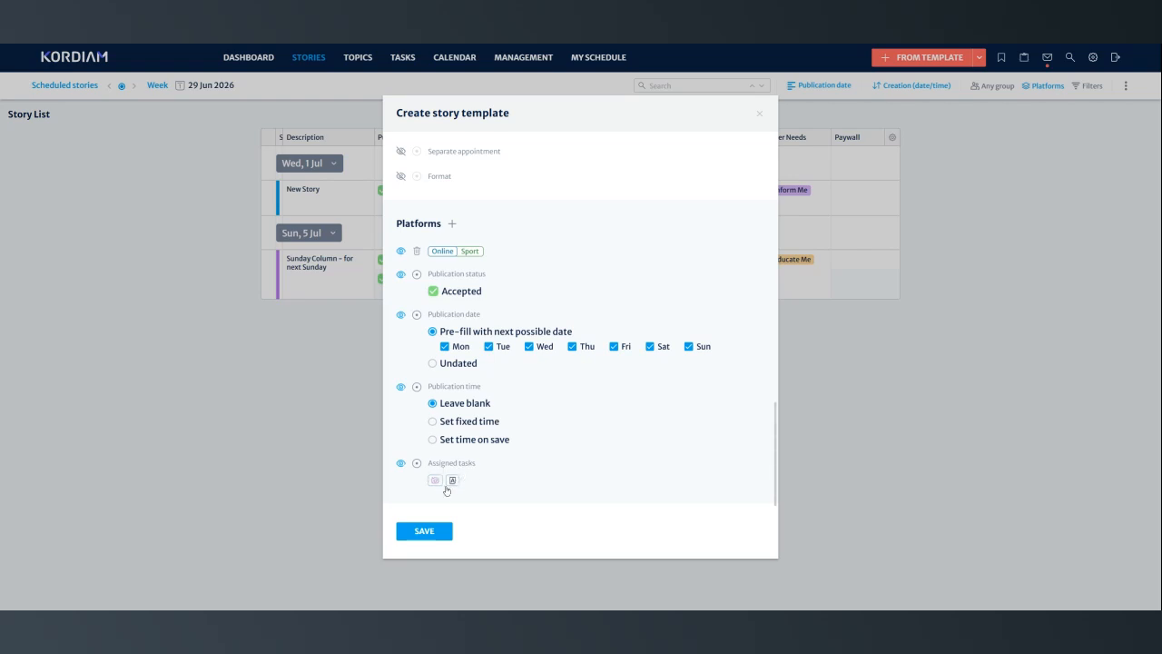
pyautogui.click(452, 480)
# - Limit the platform's pre-filled publication date to Saturdays only and save the template
pyautogui.click(444, 346)
pyautogui.click(488, 347)
pyautogui.click(529, 348)
pyautogui.click(572, 347)
pyautogui.click(614, 347)
pyautogui.click(688, 347)
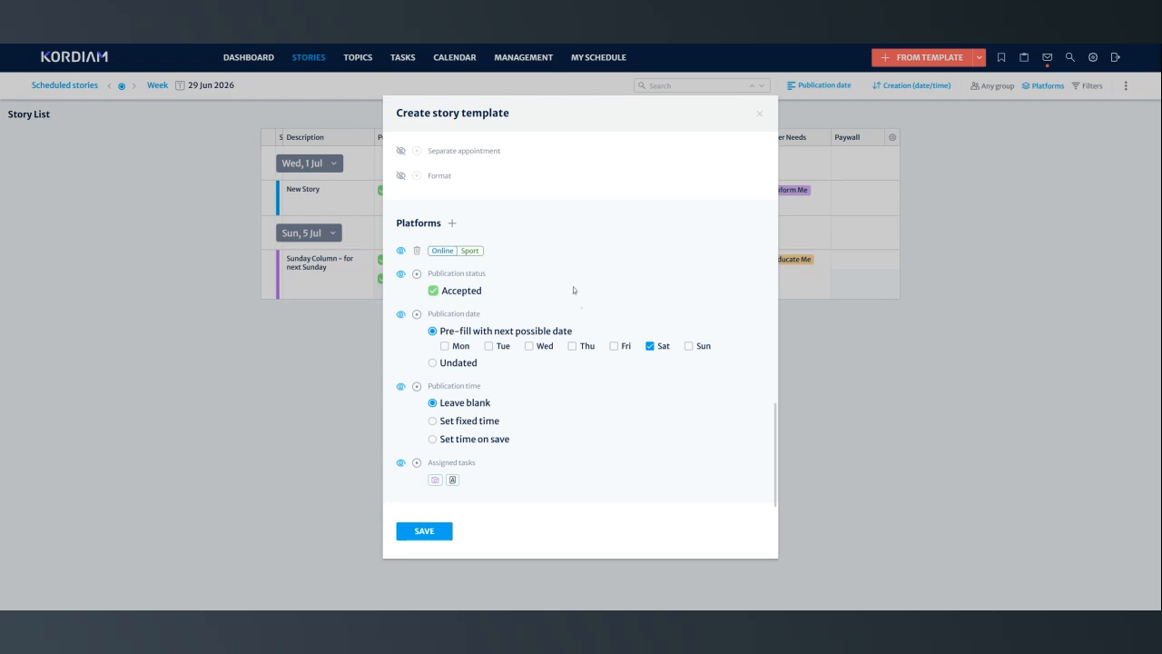
pyautogui.click(434, 532)
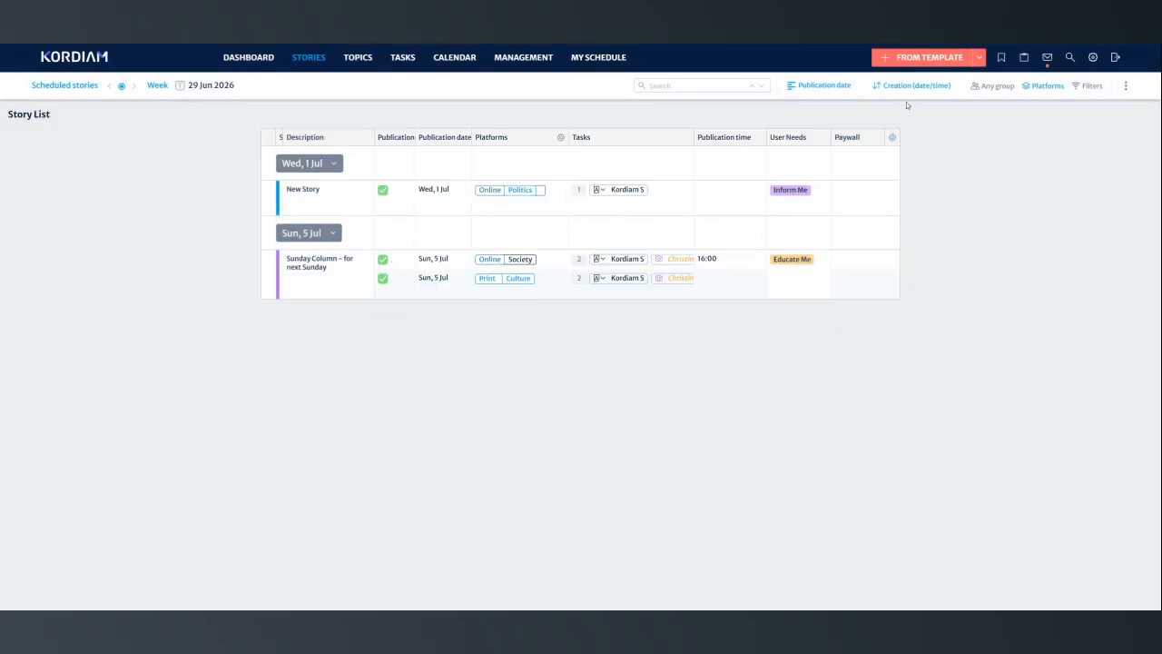
# - Search the story templates for "spo" and start a new story from the Sport event template
pyautogui.click(925, 57)
pyautogui.write('spo')
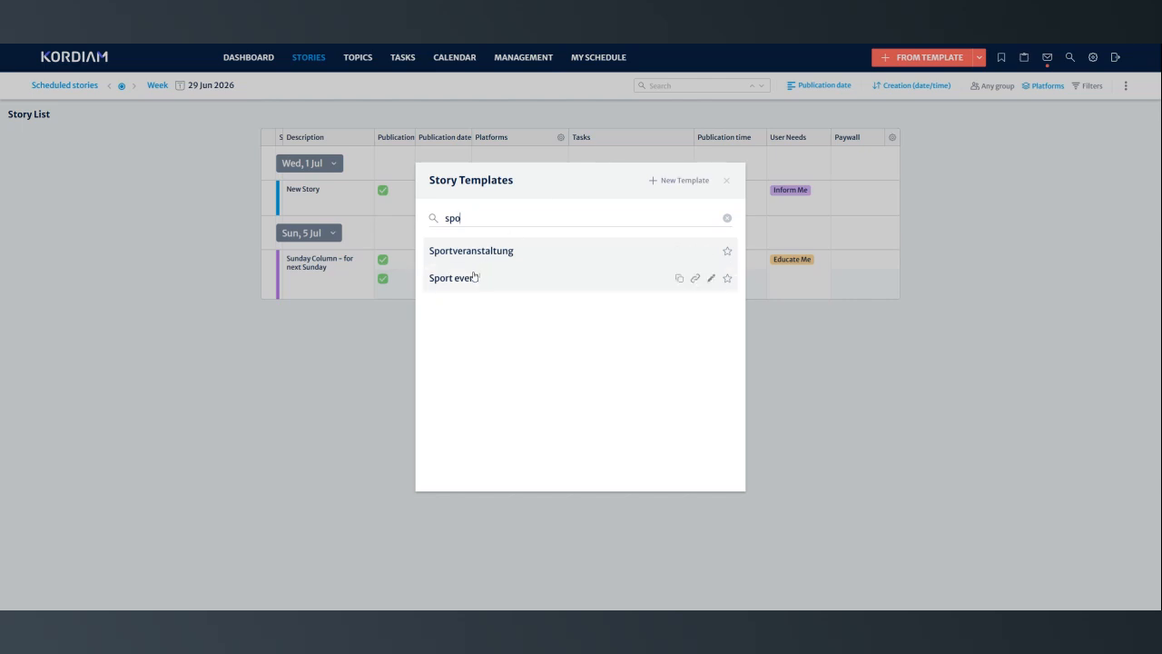
pyautogui.click(474, 276)
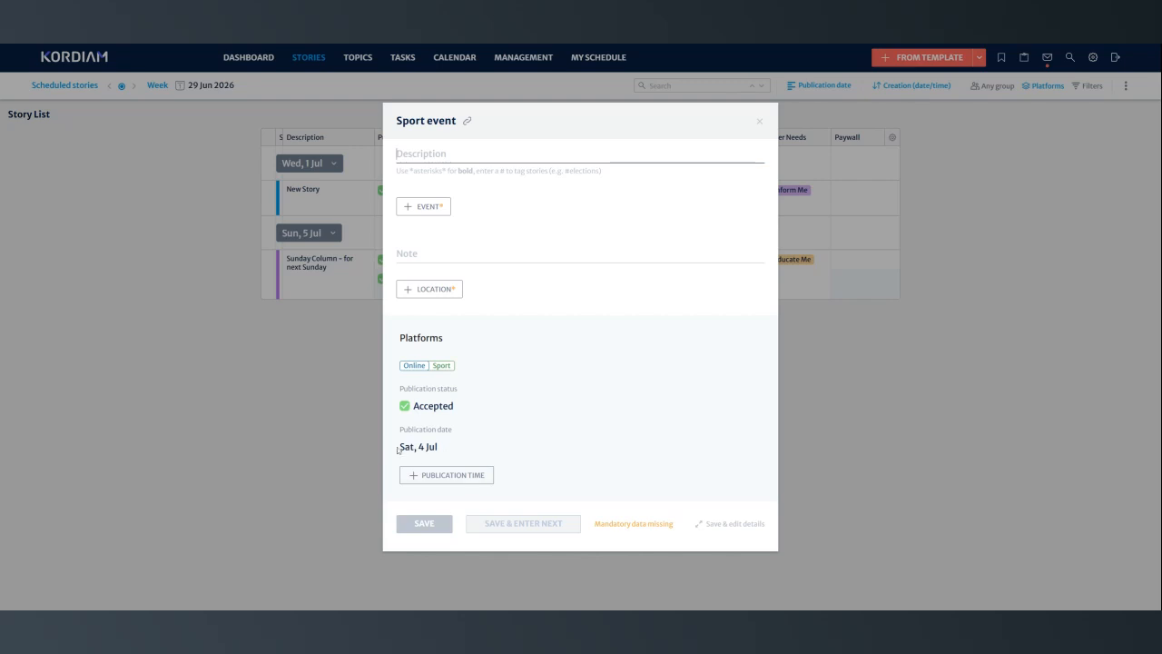
# - Set the new Sport event story's publication date to Mon, 6 Jul
pyautogui.moveTo(405, 454)
pyautogui.click(445, 449)
pyautogui.click(445, 449)
pyautogui.click(423, 450)
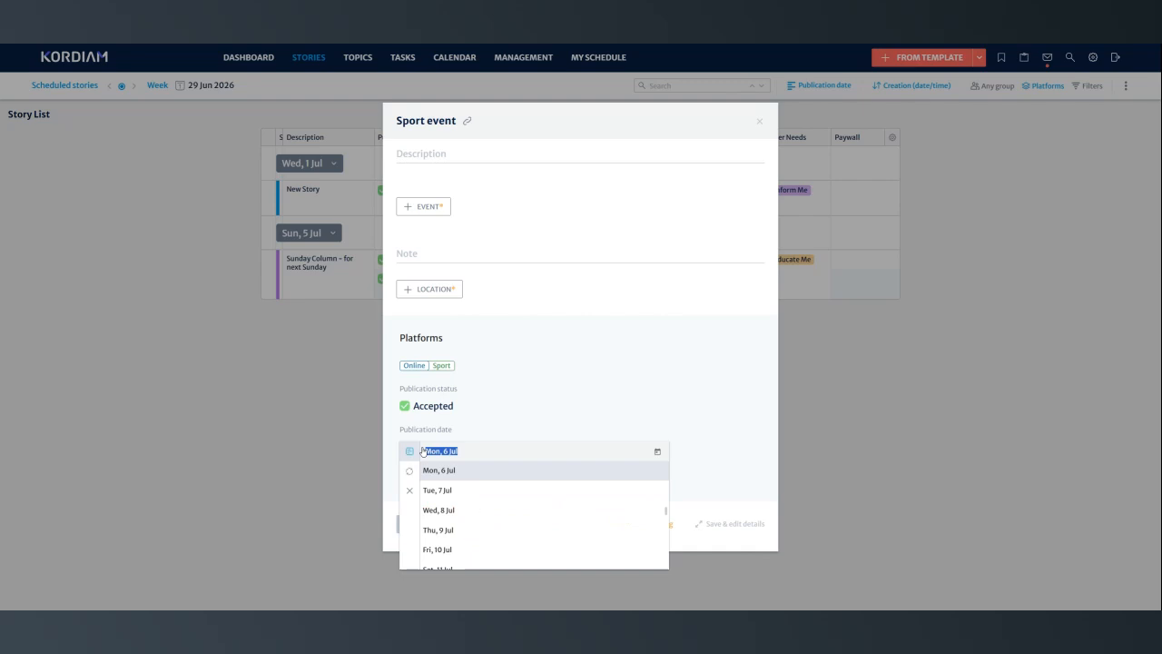
pyautogui.click(613, 434)
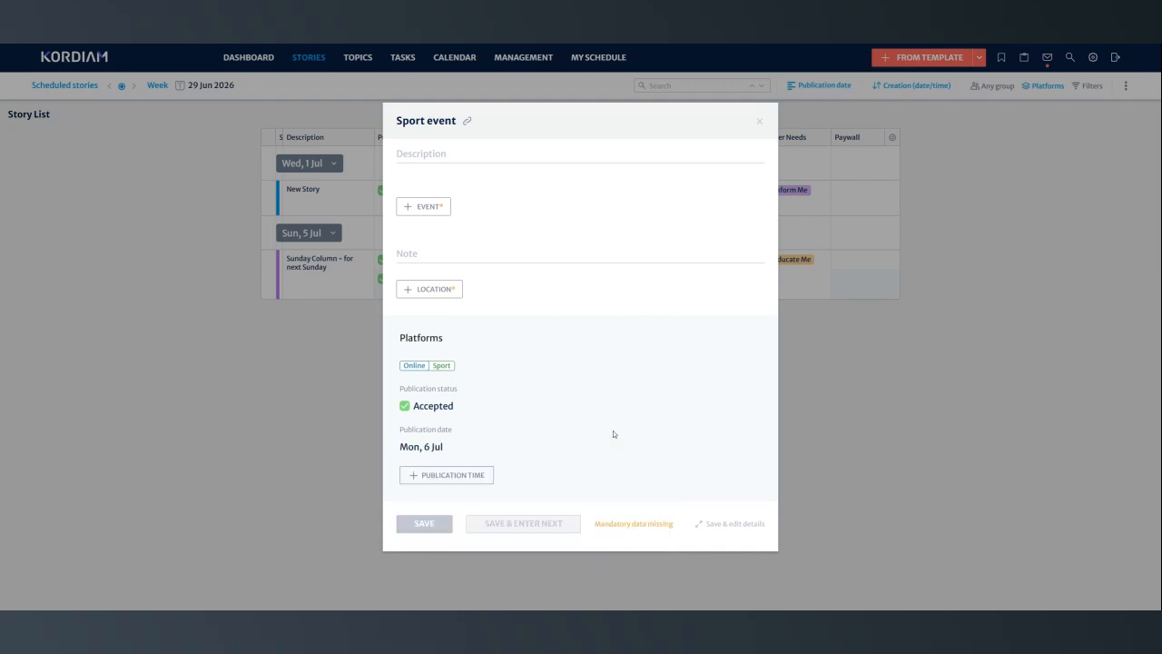